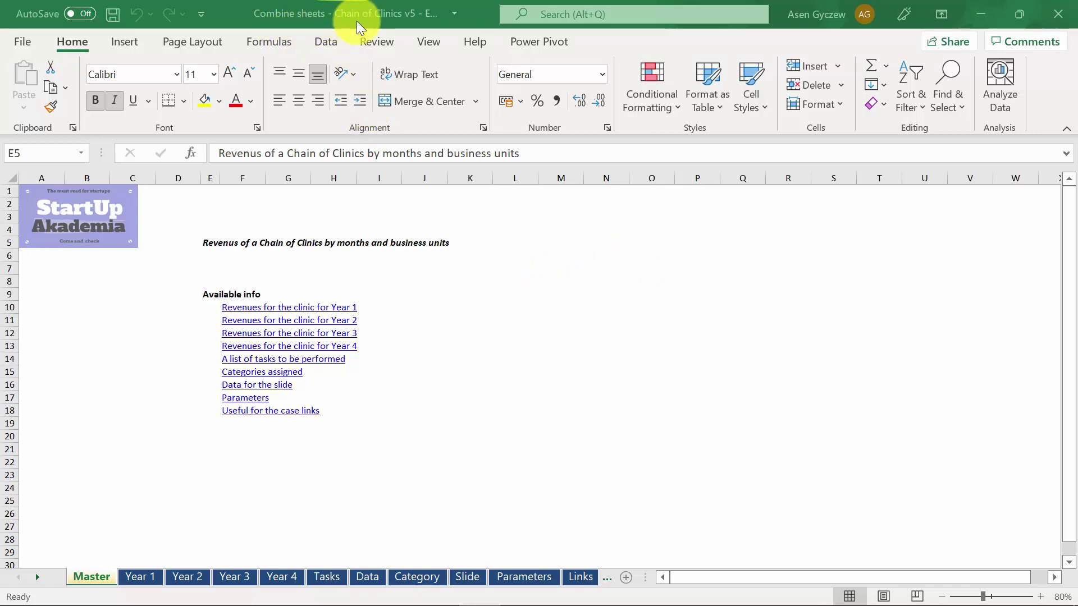
# - Bring the Combine sheets workbook window into focus
pyautogui.click(428, 17)
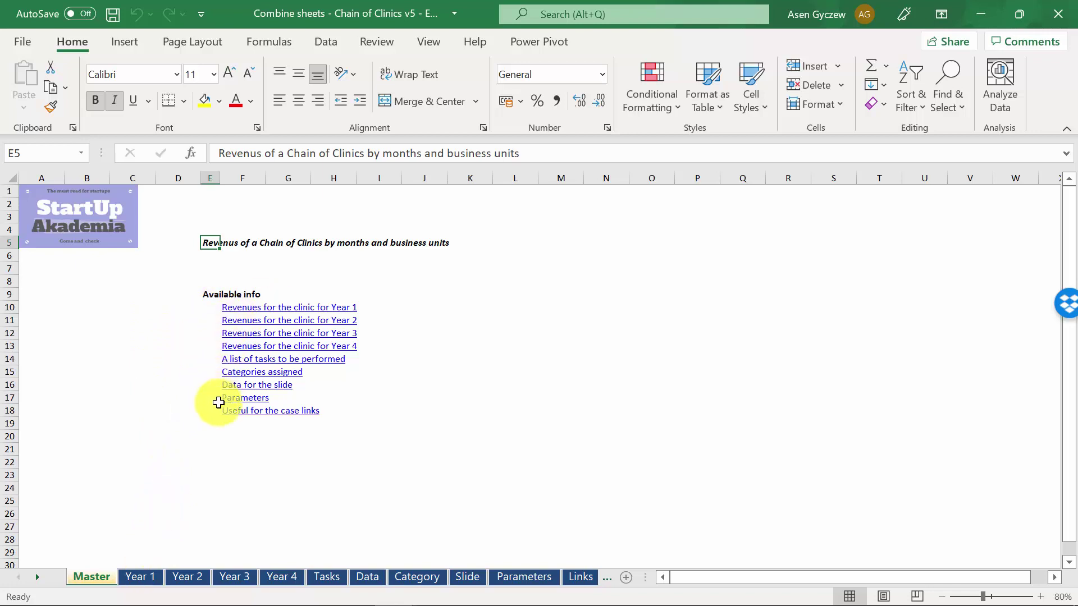
pyautogui.click(147, 579)
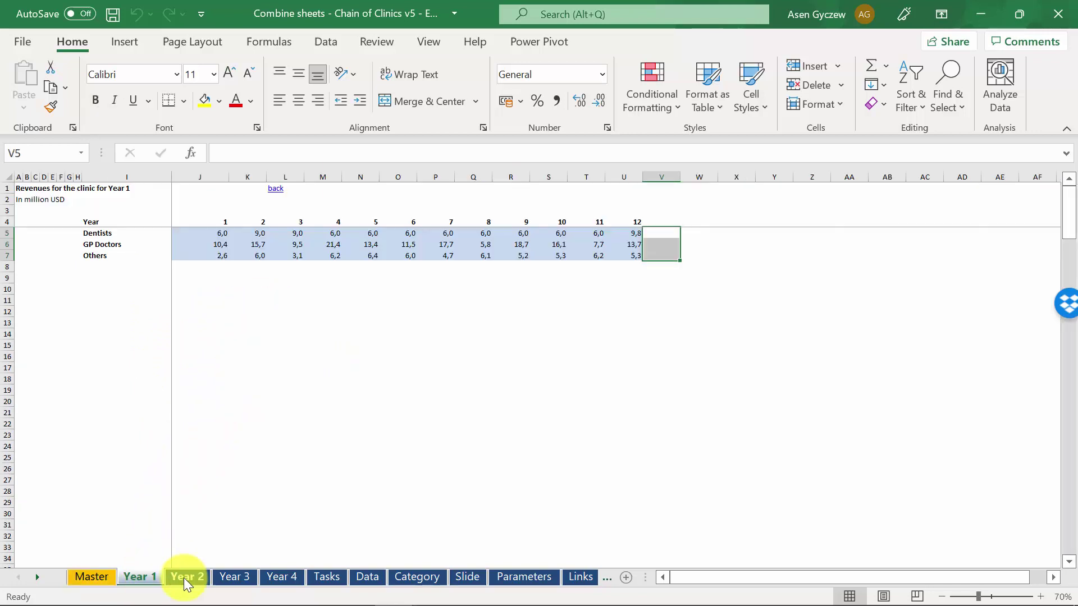
pyautogui.click(185, 578)
pyautogui.click(231, 575)
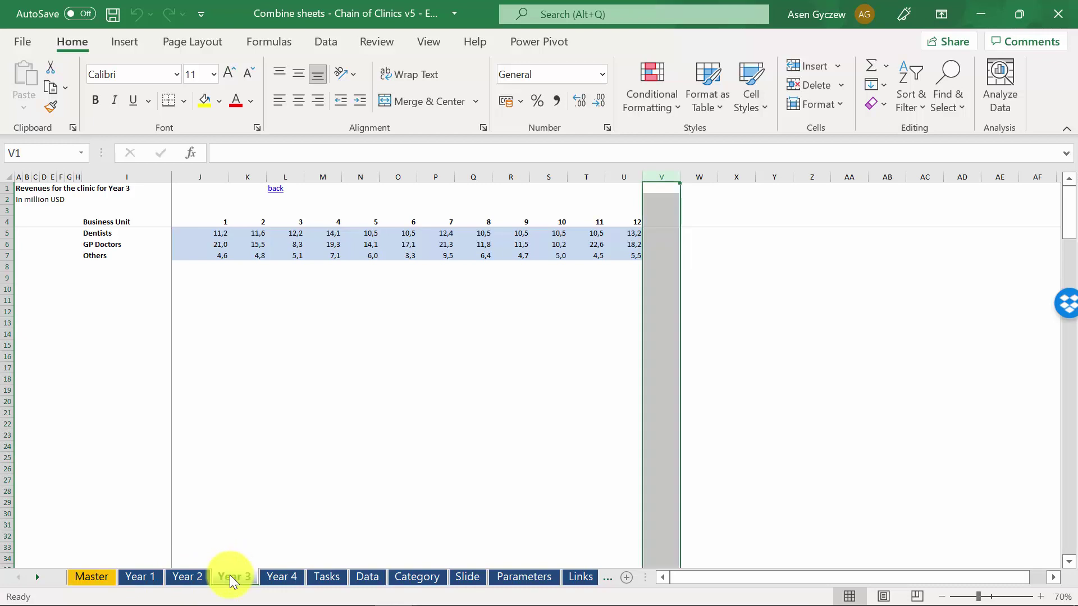
pyautogui.click(264, 578)
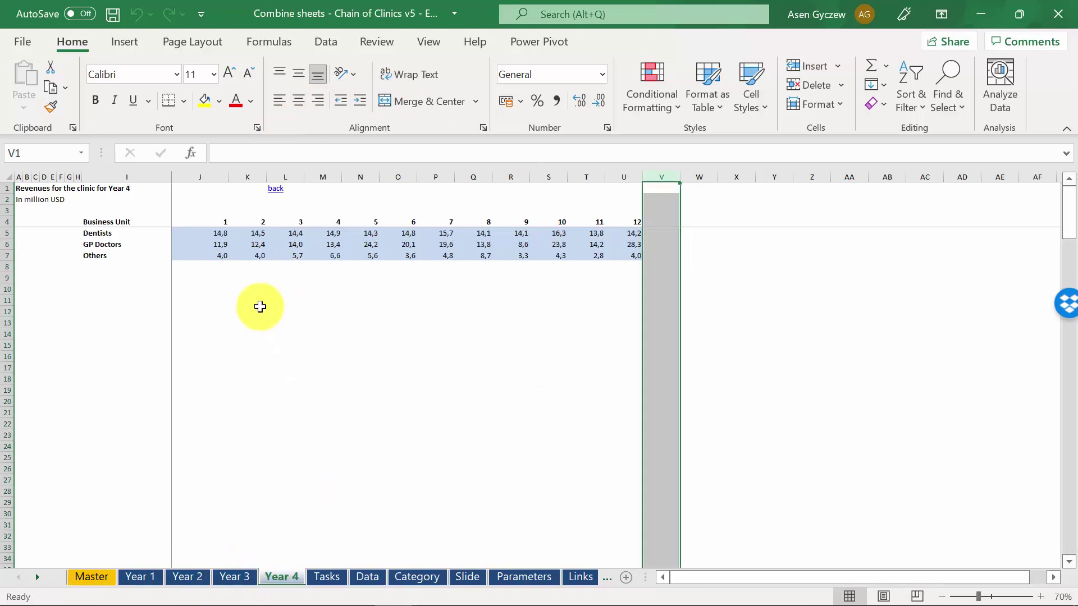
pyautogui.click(125, 243)
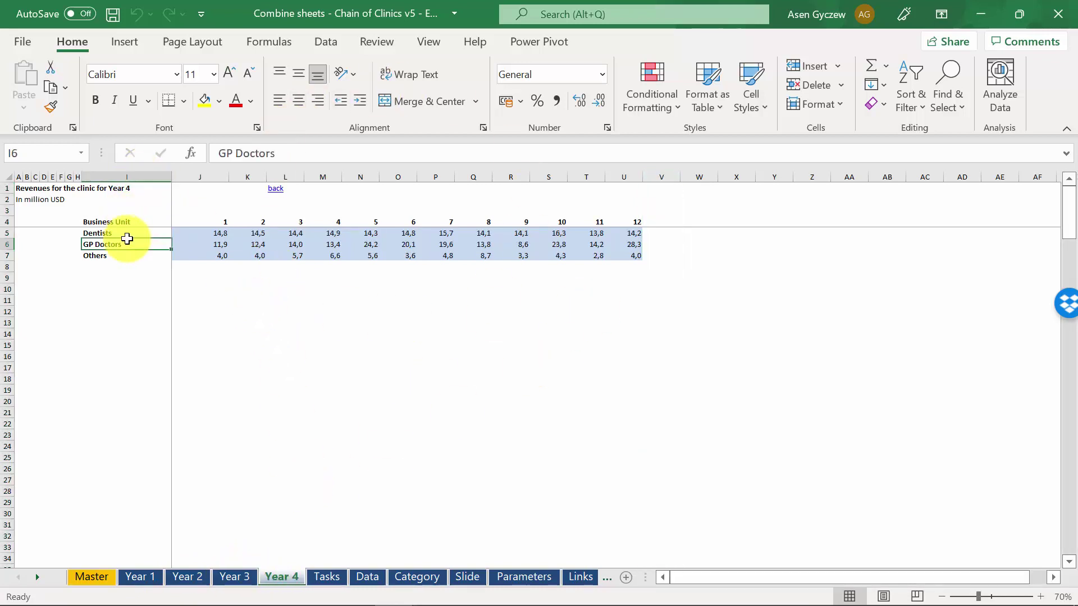
pyautogui.click(133, 175)
pyautogui.click(134, 232)
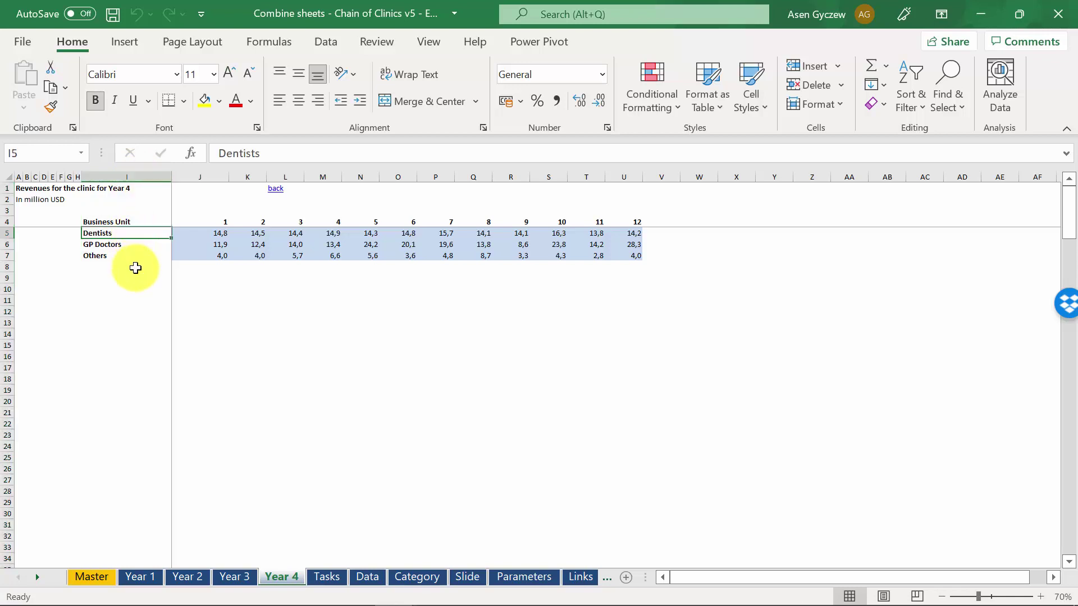
pyautogui.click(7, 233)
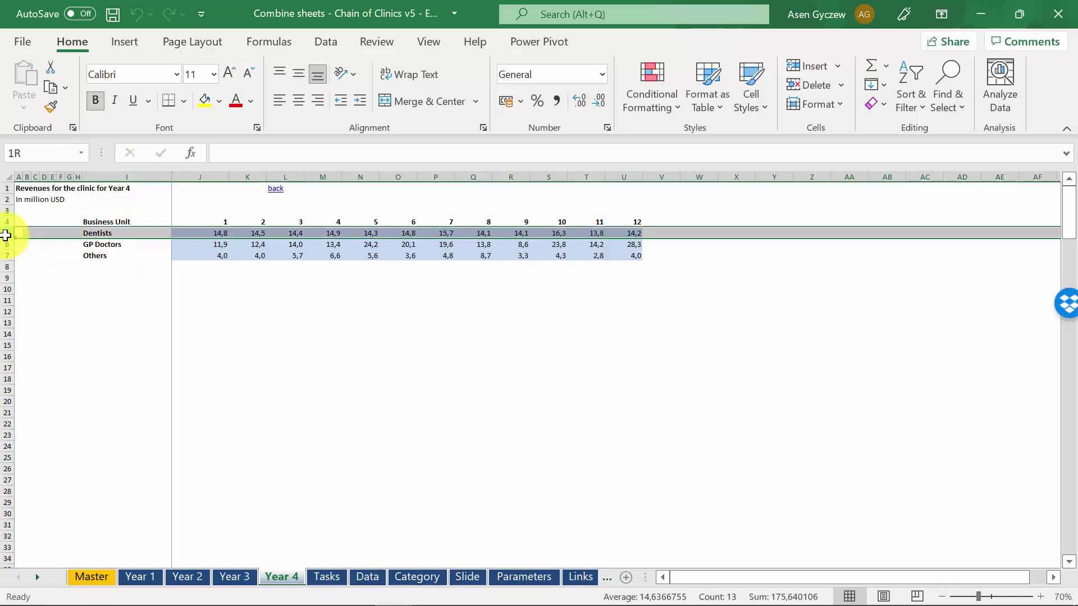
pyautogui.click(7, 245)
pyautogui.click(6, 256)
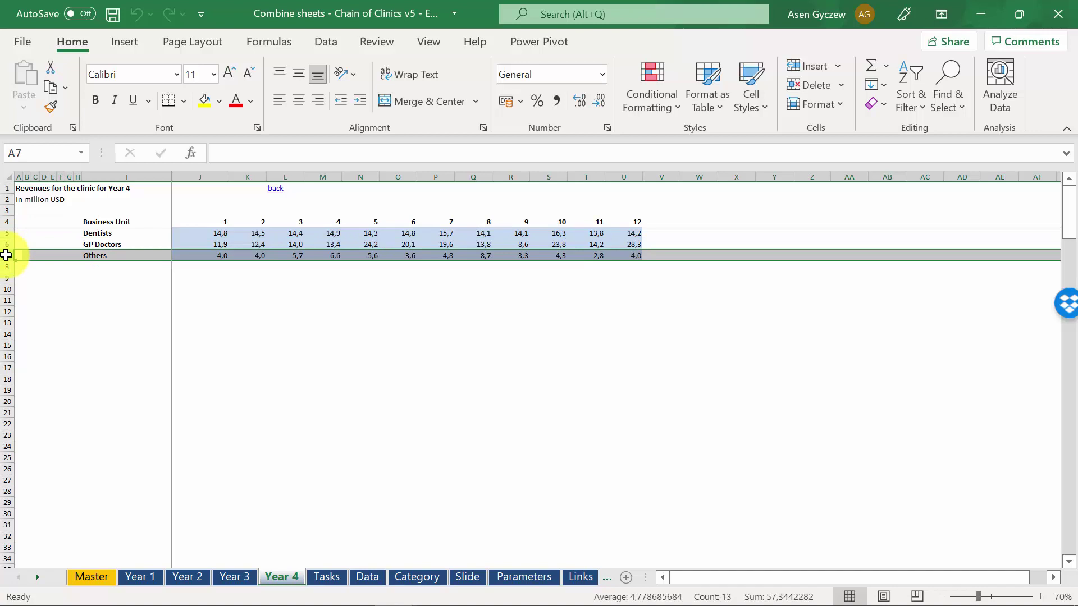
pyautogui.click(200, 177)
pyautogui.click(247, 177)
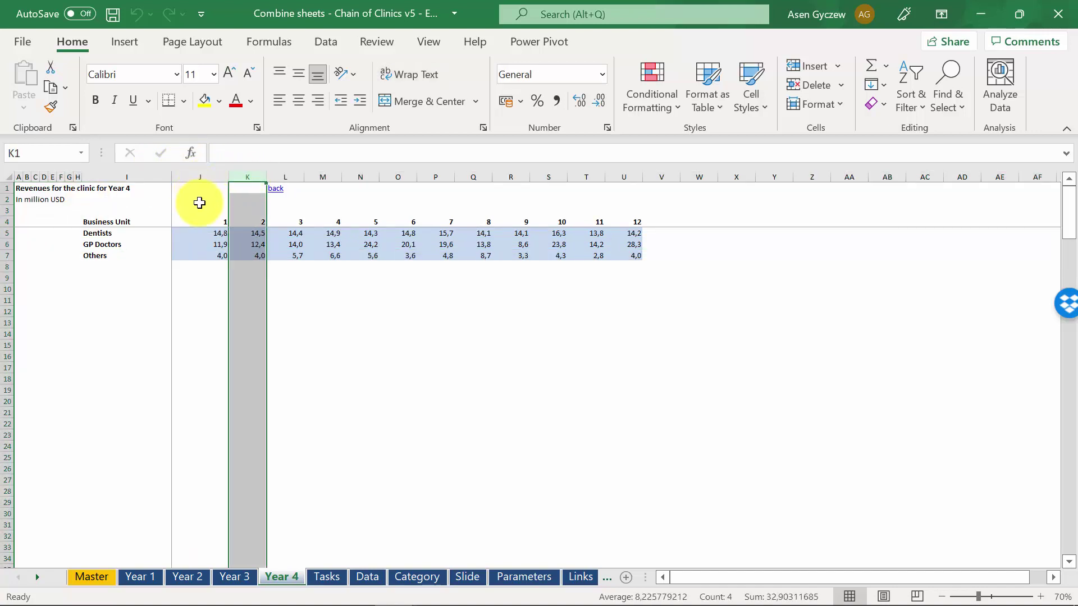
pyautogui.click(220, 222)
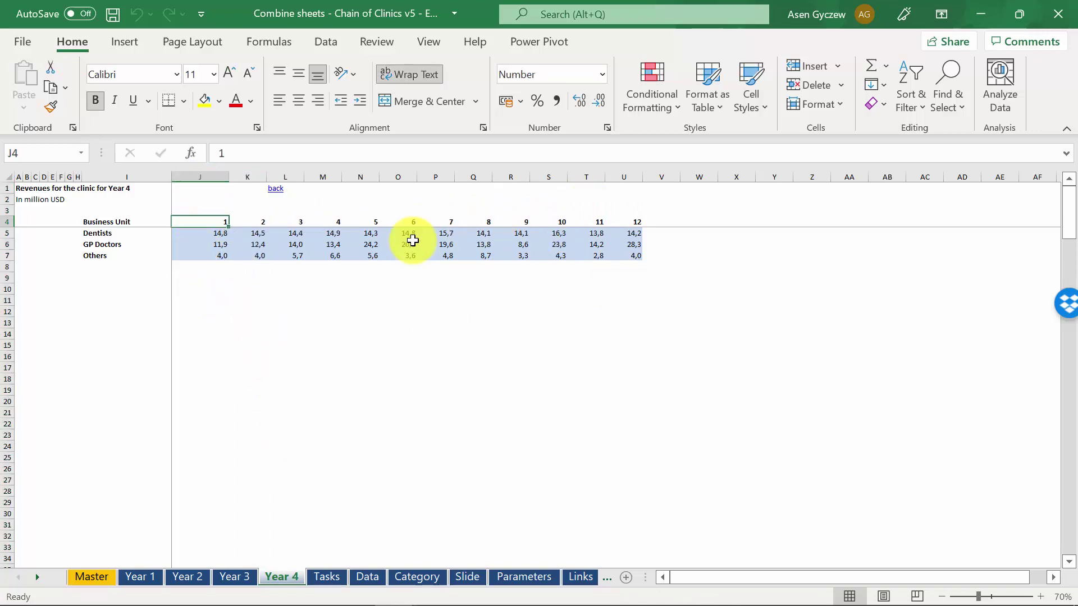
pyautogui.press('Return')
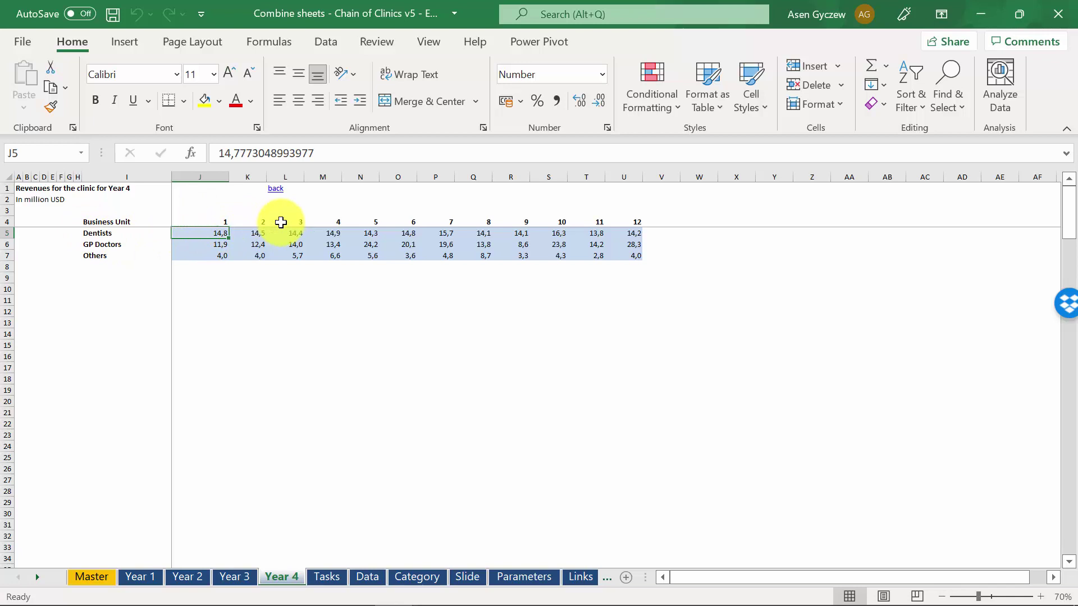
pyautogui.click(472, 245)
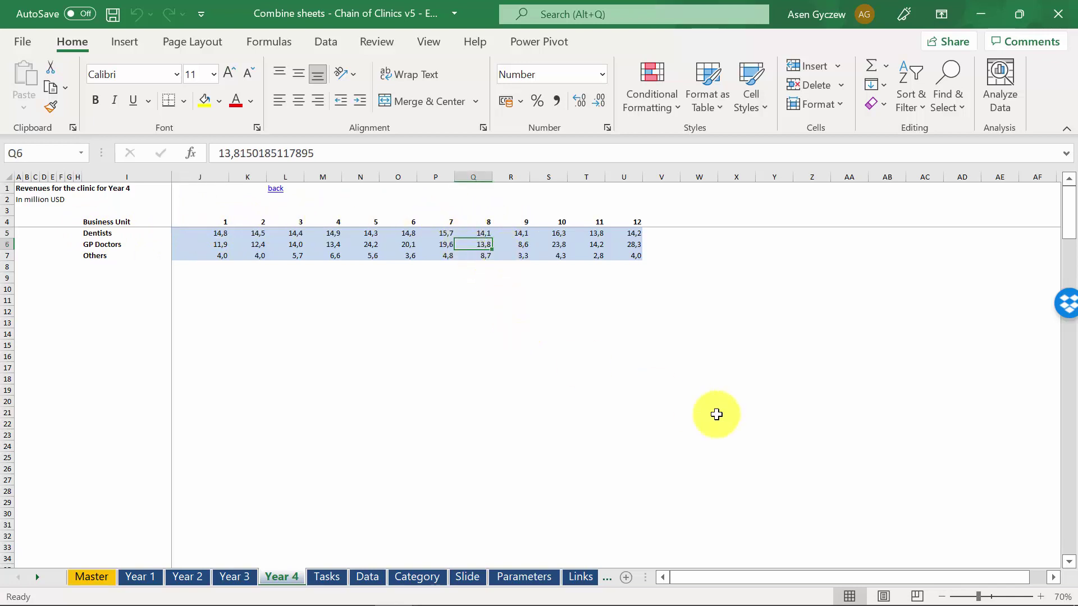
pyautogui.click(444, 360)
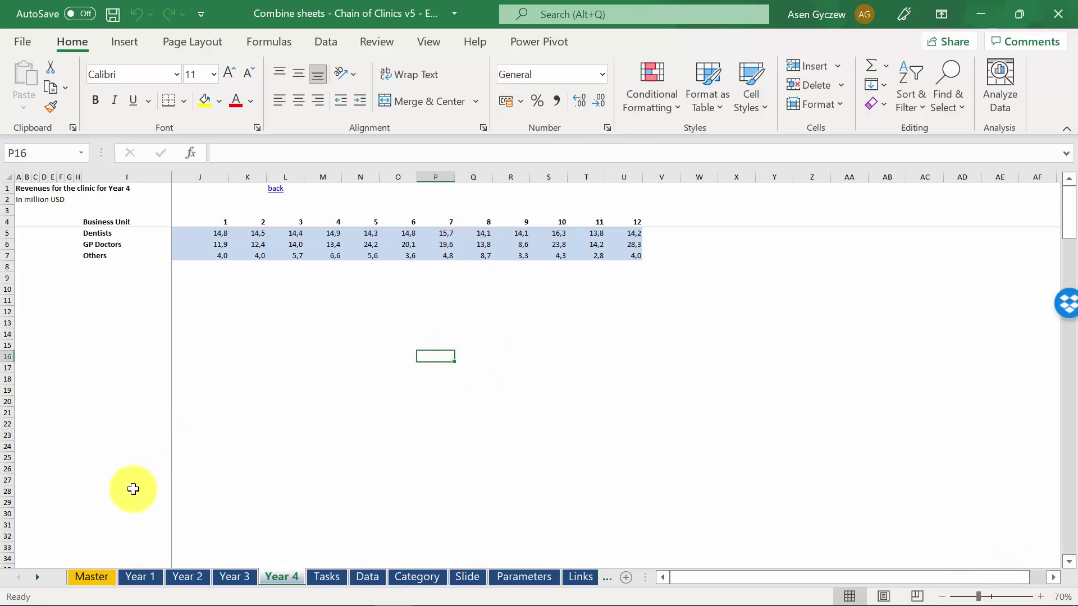
pyautogui.click(160, 584)
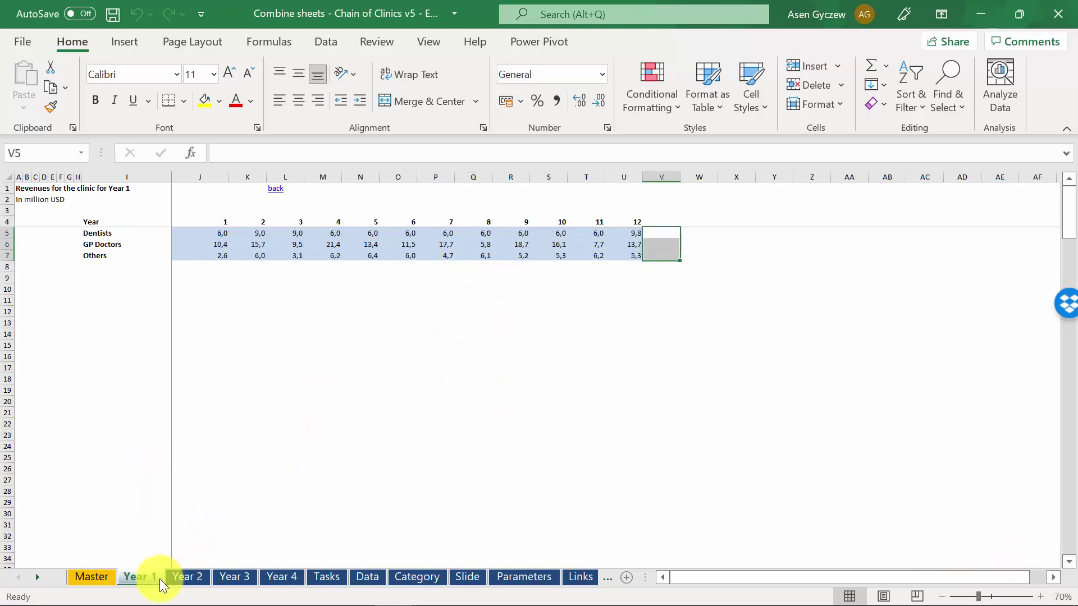
# - Review the Data sheet's Year, Month, Business Unit and Sales in M EUR columns, then view Year 3
pyautogui.click(369, 577)
pyautogui.scroll(-3, 361, 374)
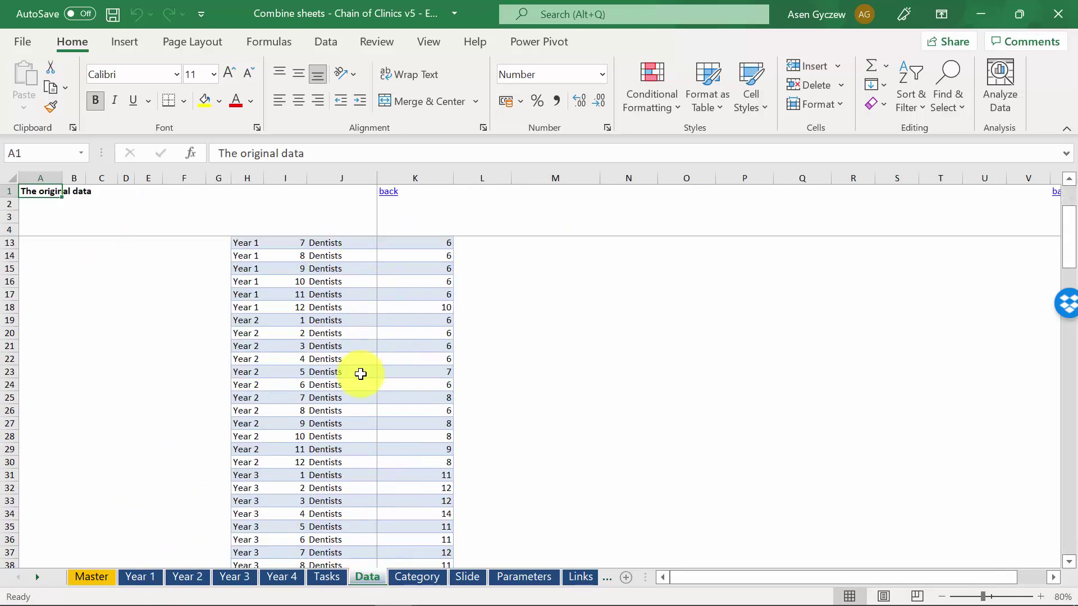
pyautogui.scroll(3, 291, 284)
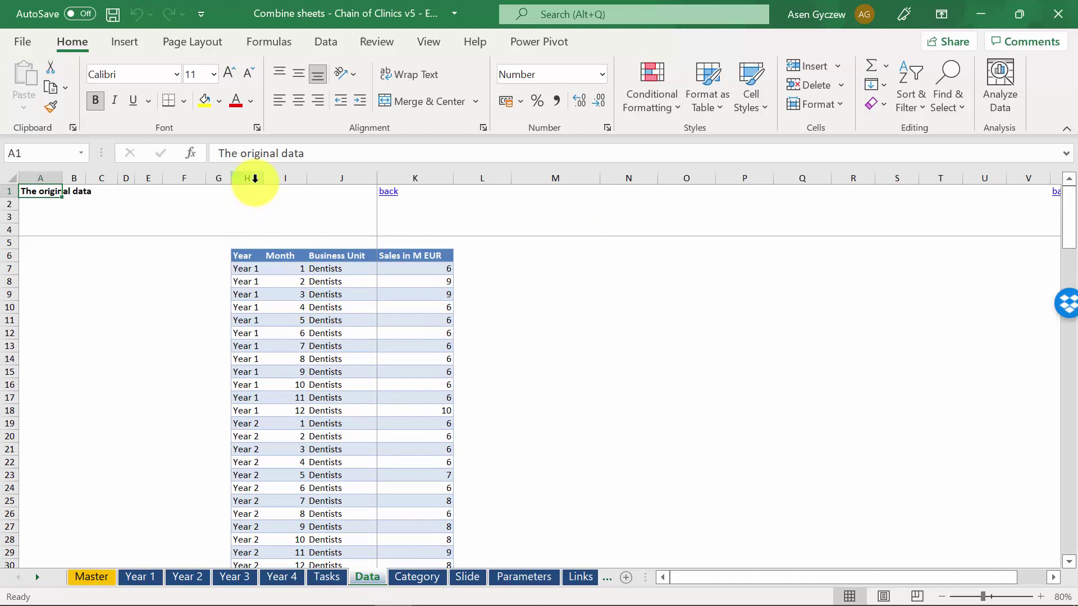
pyautogui.click(255, 178)
pyautogui.click(280, 177)
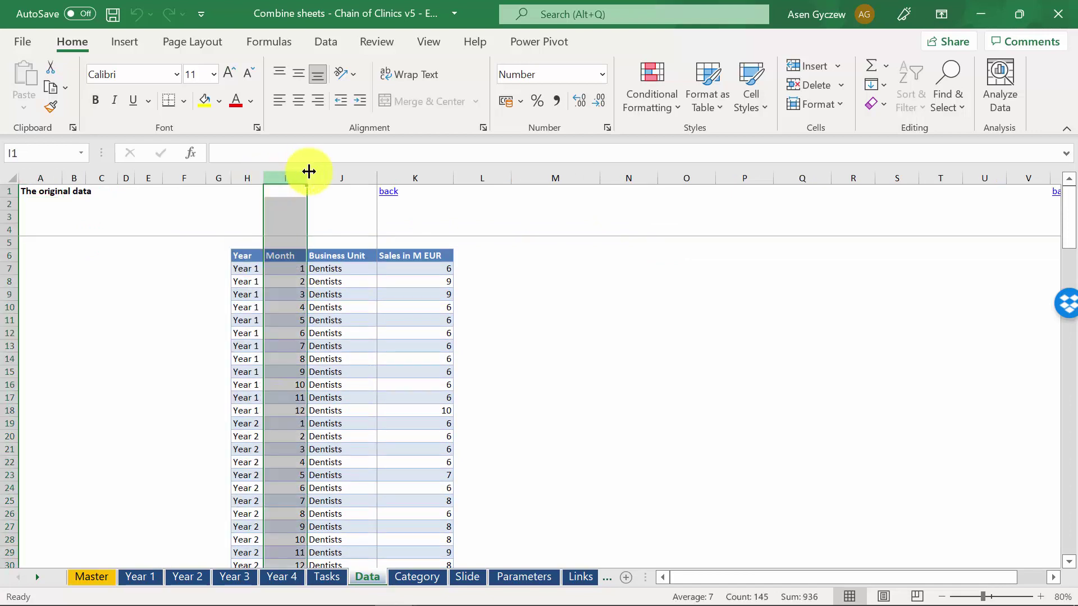
pyautogui.click(344, 174)
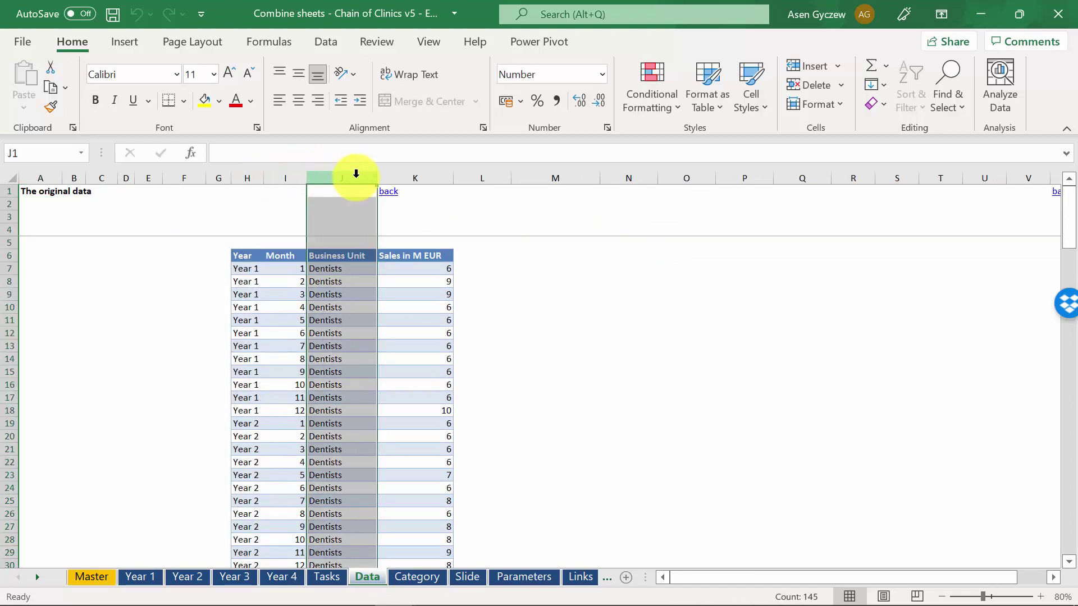
pyautogui.click(433, 178)
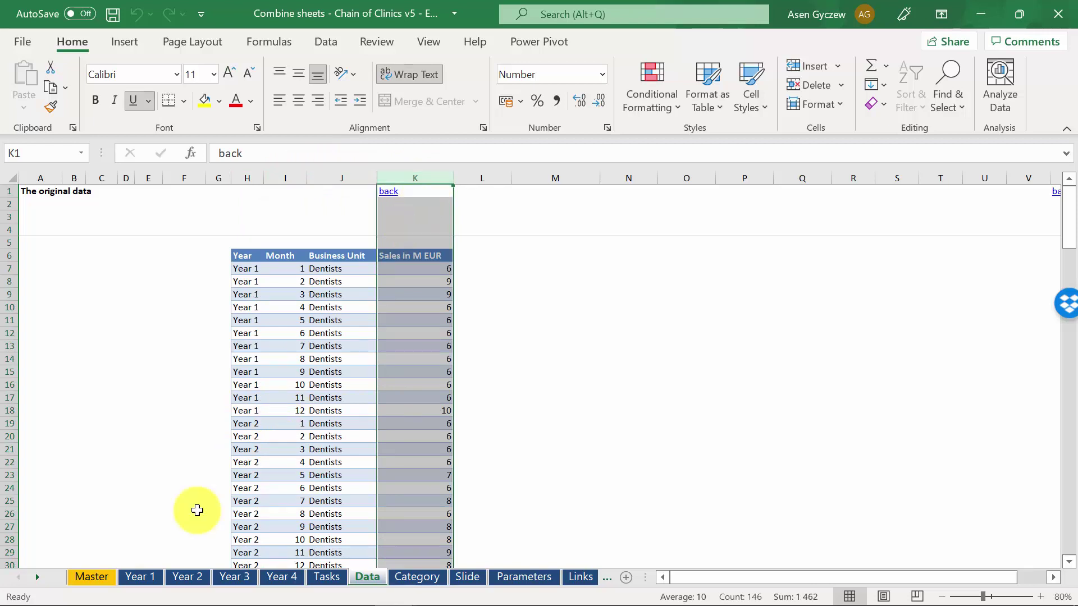
pyautogui.click(235, 577)
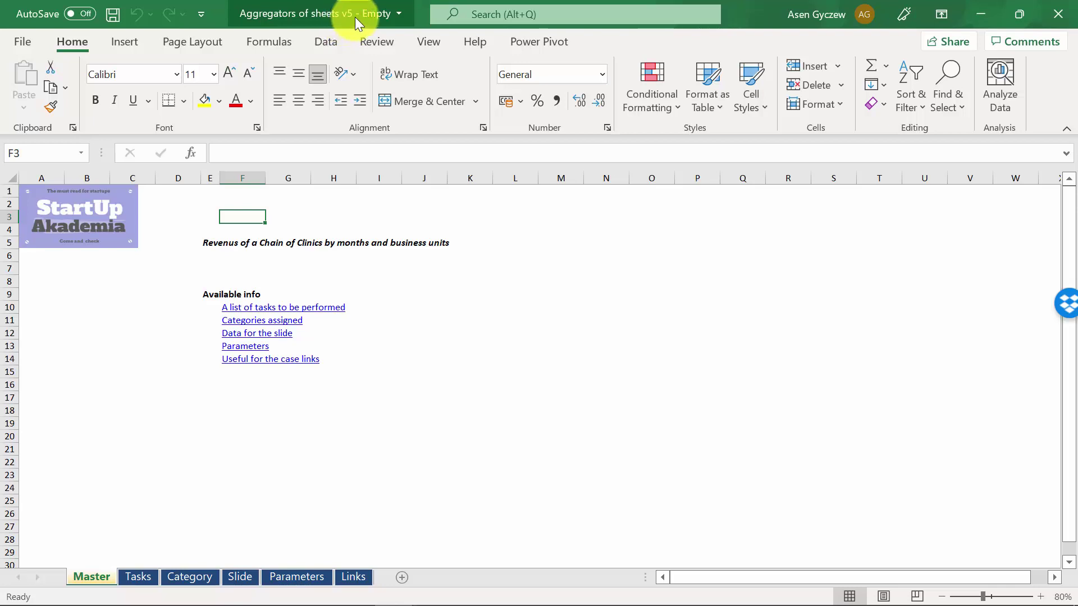
# - Read the steps on the Tasks sheet, return to Master, and show the Data ribbon with Alt+A
pyautogui.click(356, 422)
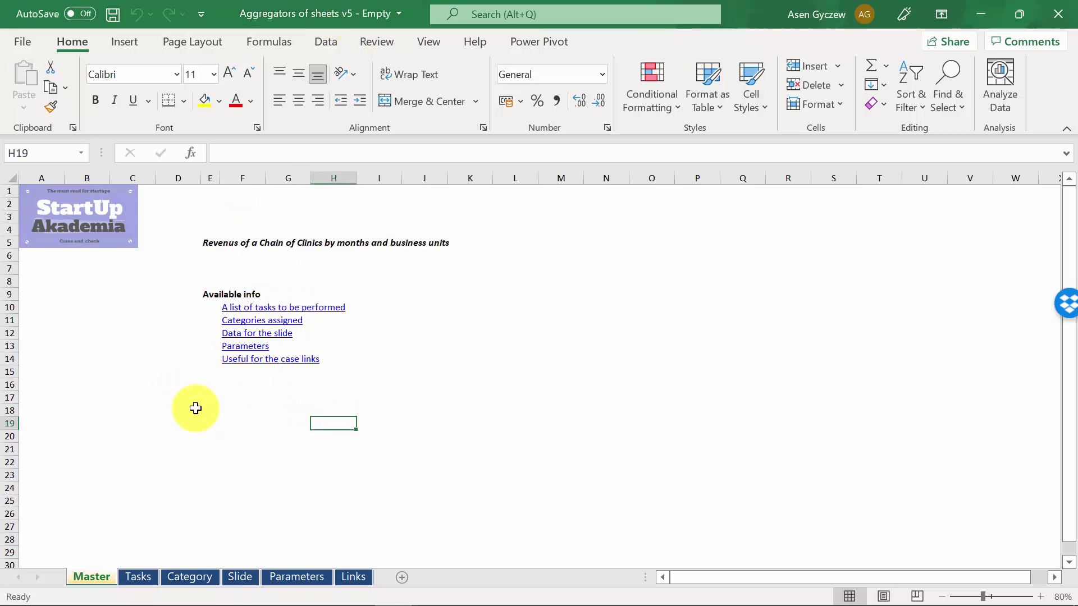
pyautogui.click(140, 577)
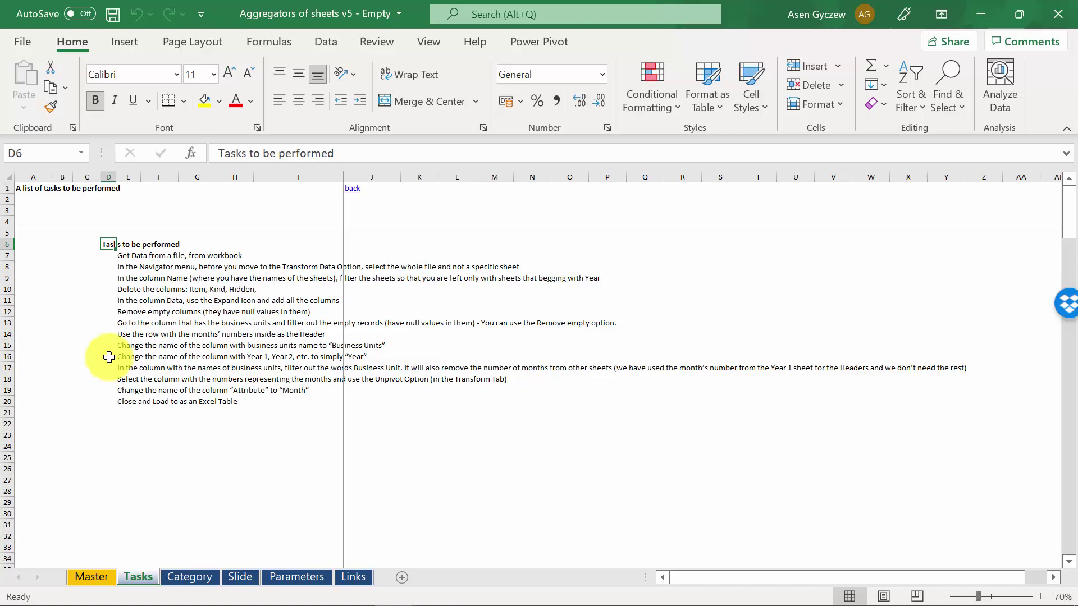
pyautogui.click(102, 577)
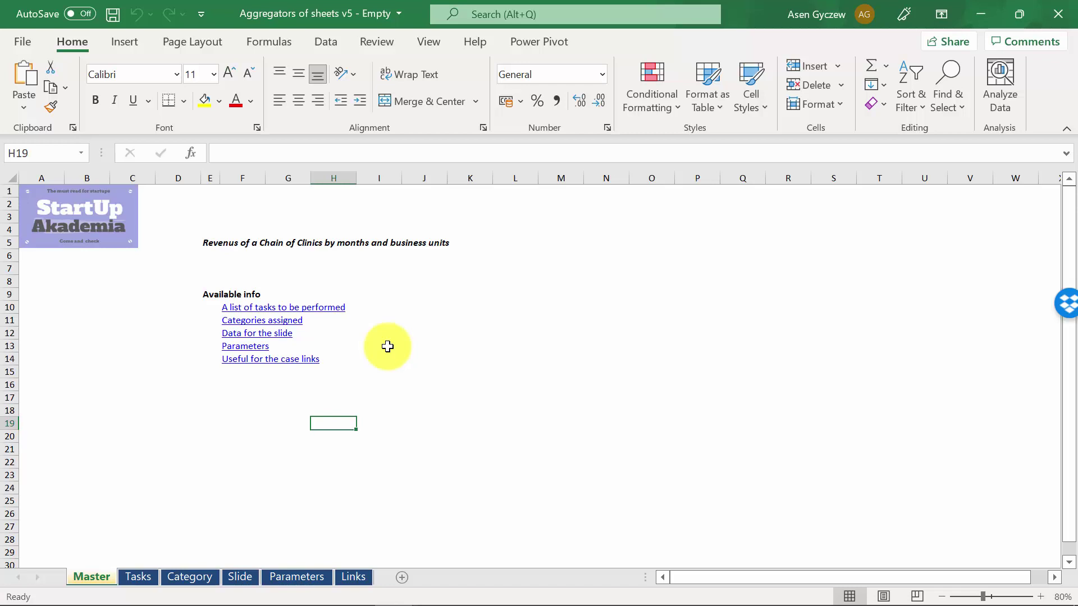
pyautogui.hotkey('alt', 'a')
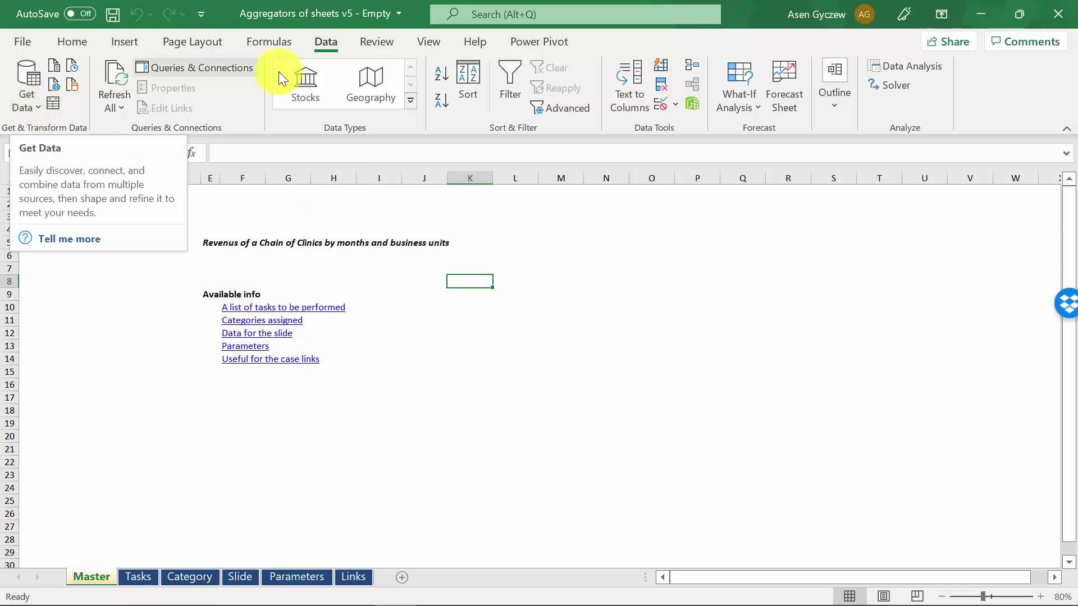
# - Import from workbook 'Combine sheets - Chain of Clinics v5 - Empty' via Get Data > From Workbook
pyautogui.click(36, 107)
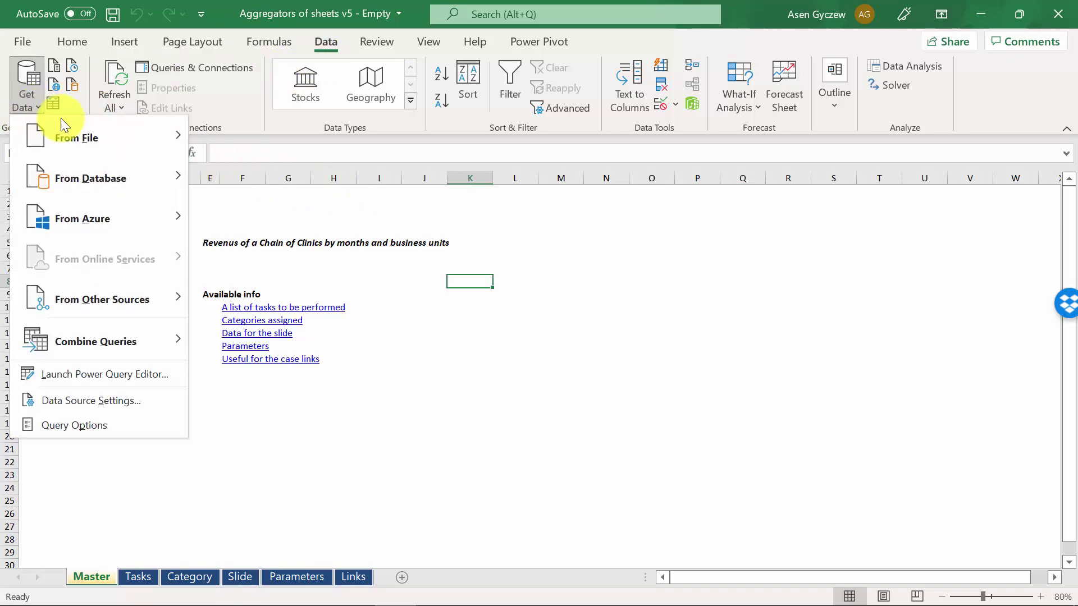
pyautogui.moveTo(84, 137)
pyautogui.click(285, 145)
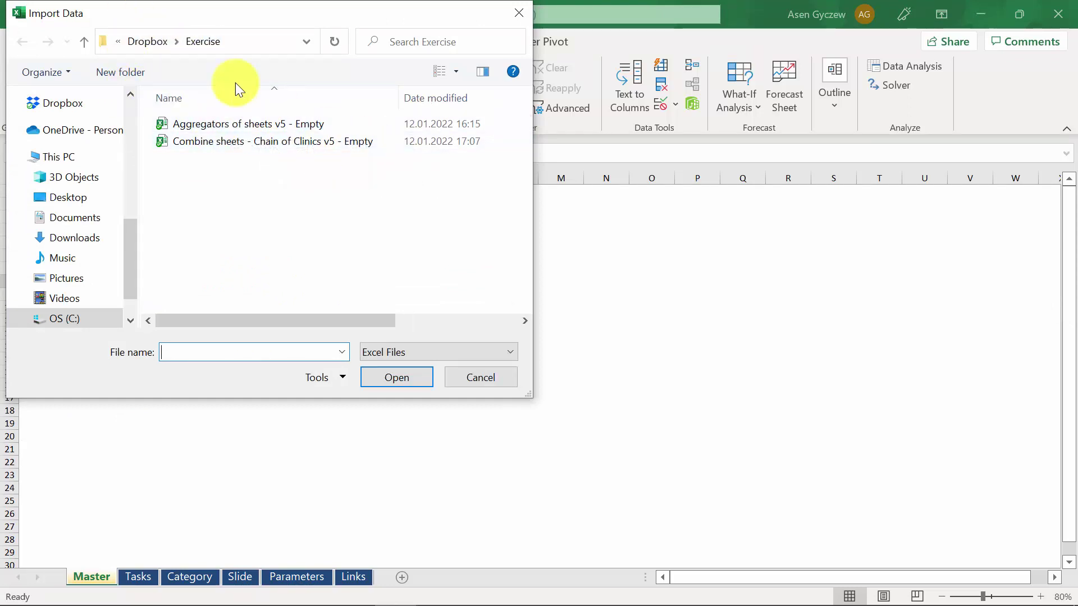
pyautogui.click(253, 145)
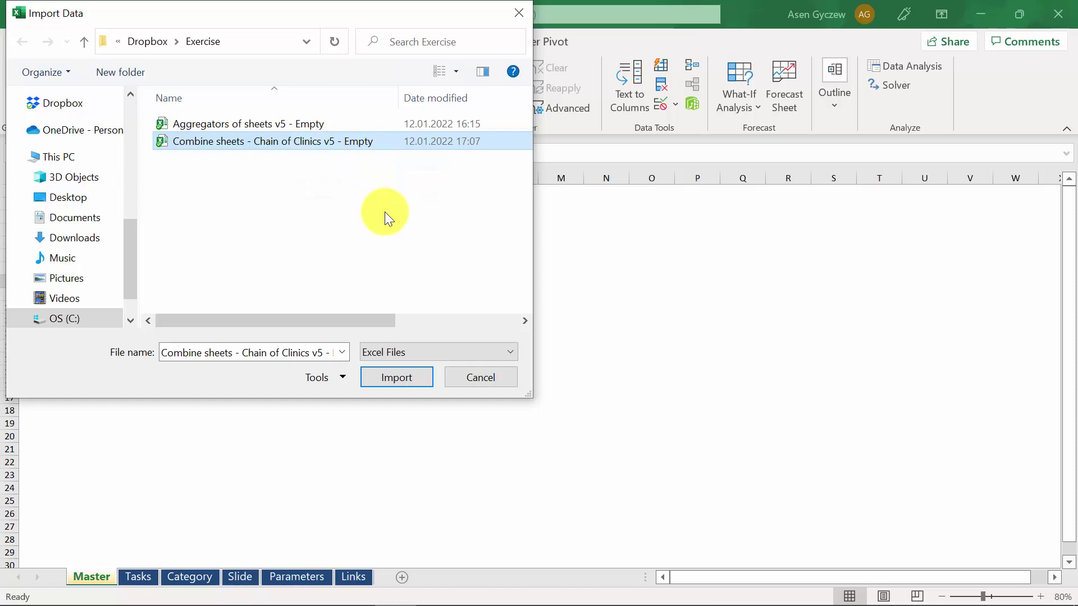
pyautogui.click(393, 379)
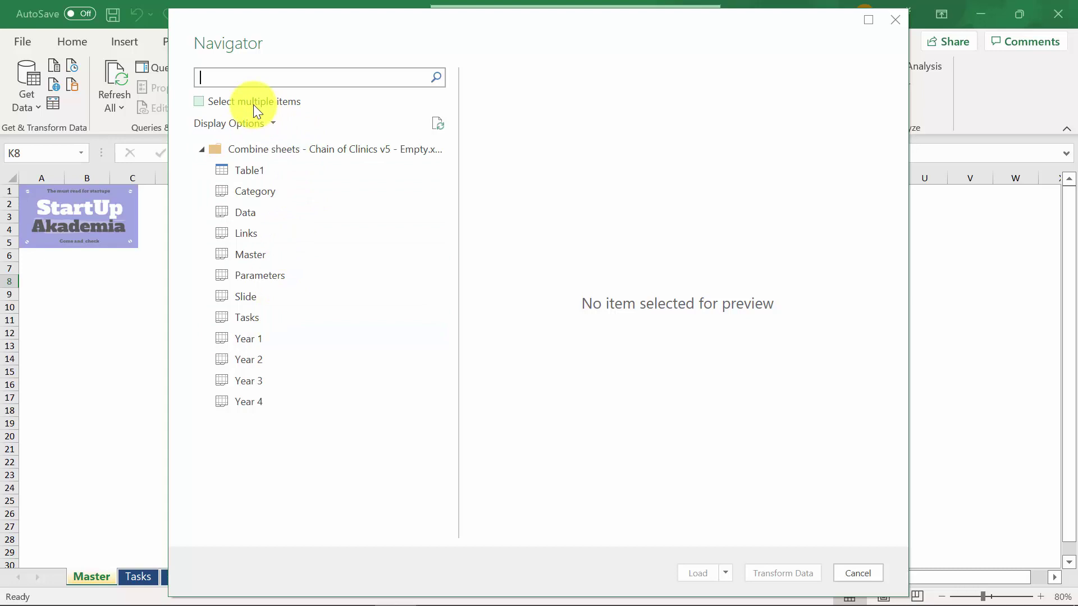
# - Select the whole workbook node in the Navigator and send its sheet list to Transform Data
pyautogui.click(199, 103)
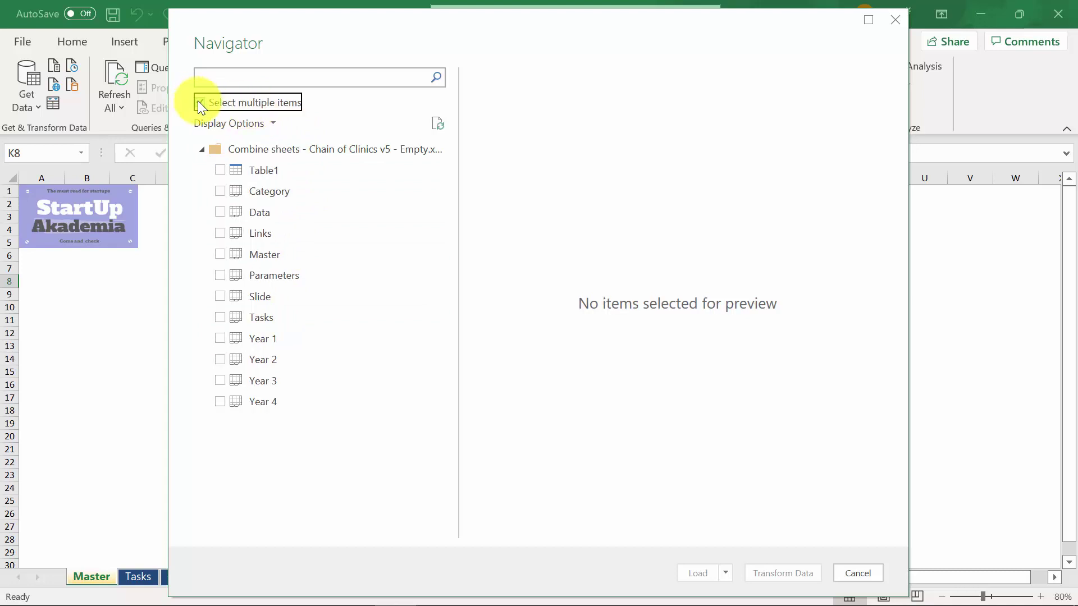
pyautogui.click(221, 340)
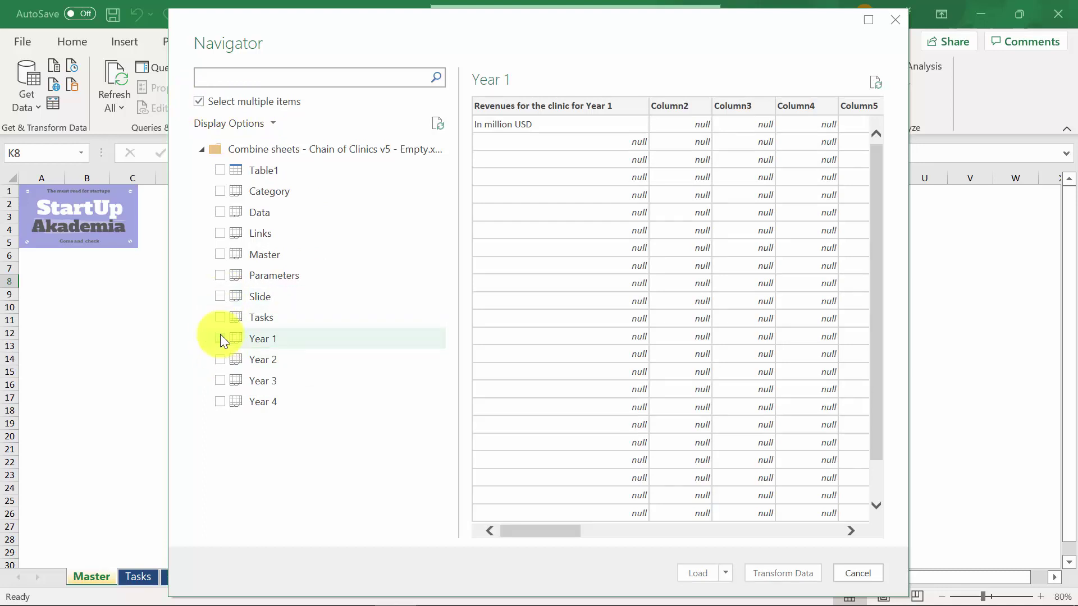
pyautogui.click(200, 102)
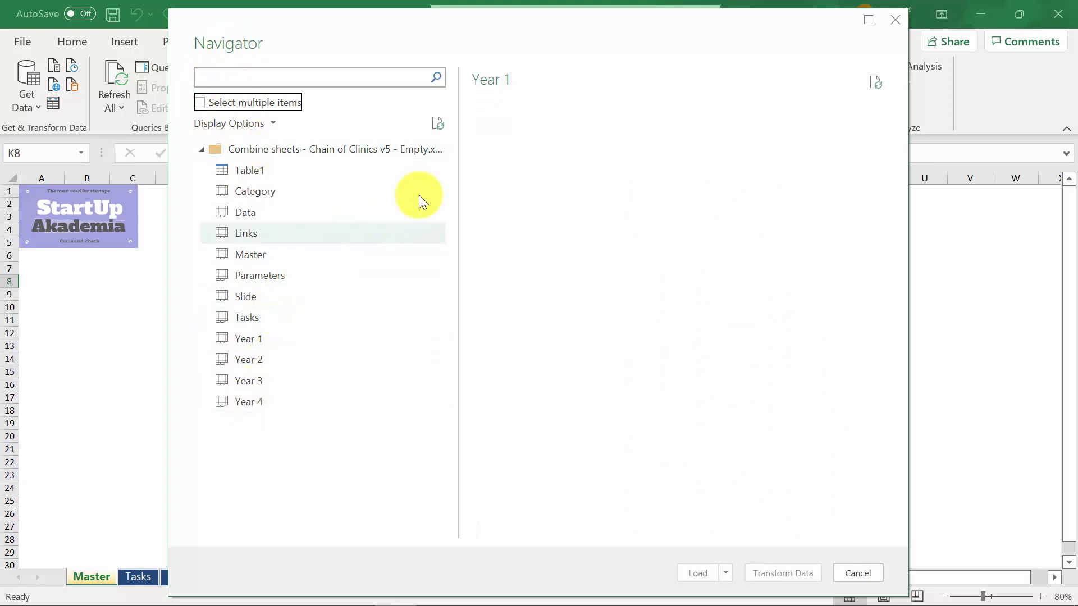
pyautogui.click(293, 149)
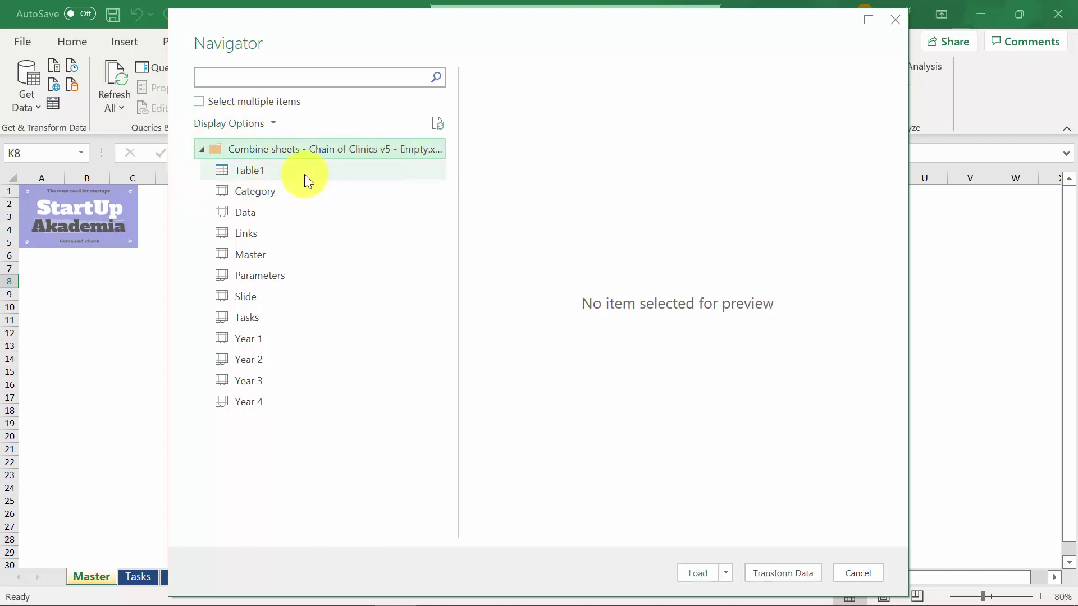
pyautogui.click(779, 571)
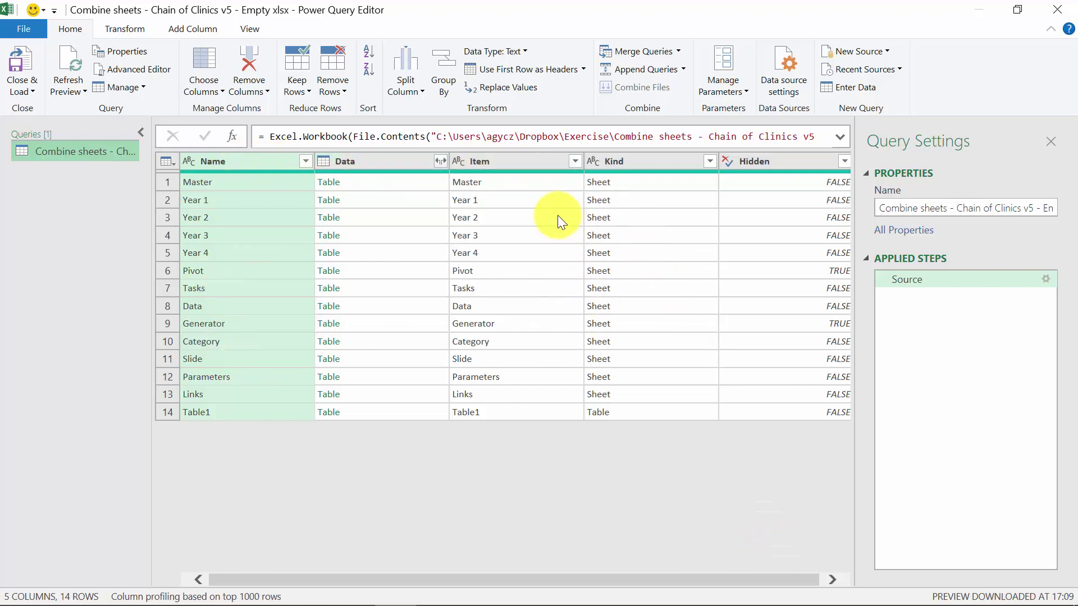
# - Preview the Master table, then delete the Item, Kind and Hidden columns from the sheet list
pyautogui.click(347, 161)
pyautogui.click(358, 180)
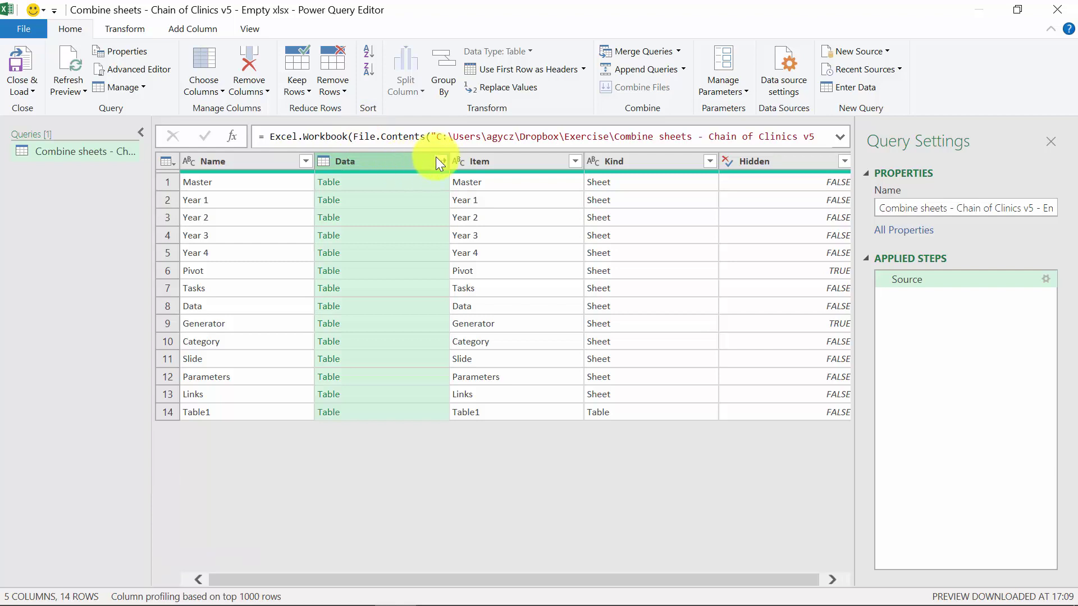
pyautogui.click(493, 160)
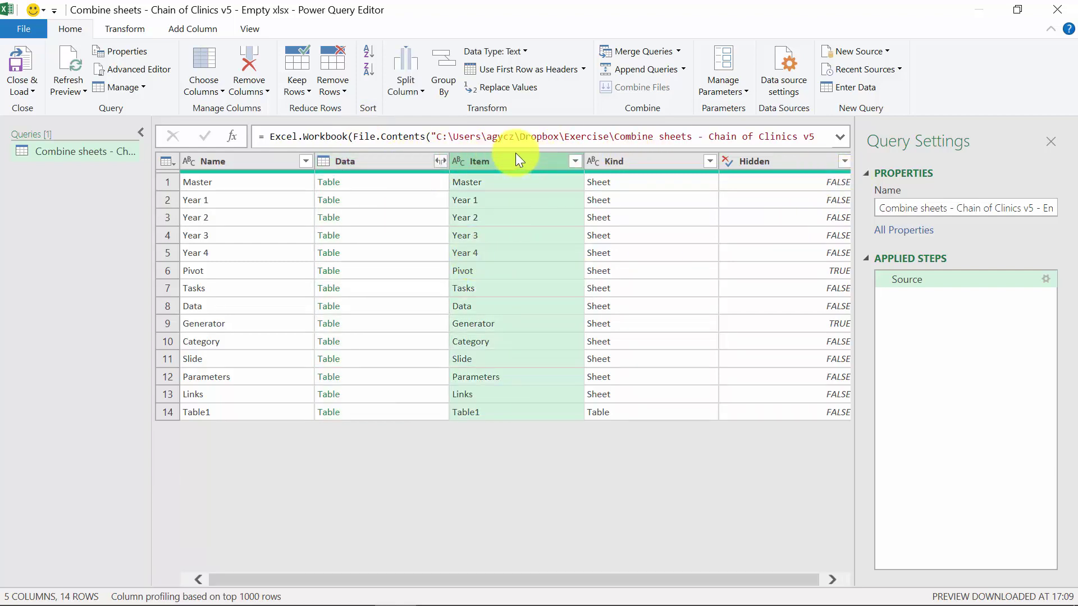
pyautogui.press('Delete')
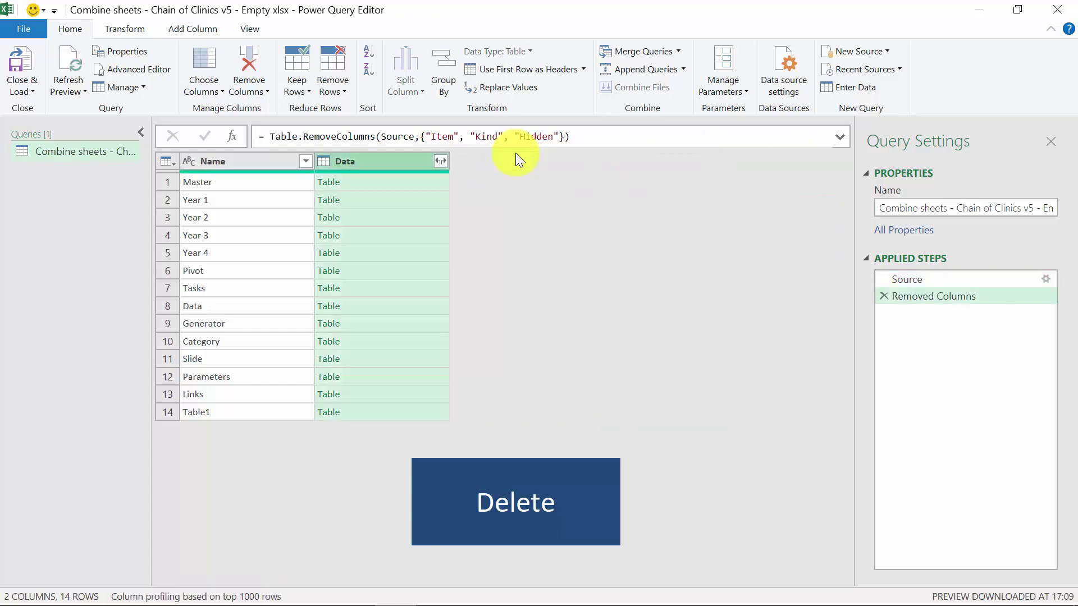
pyautogui.click(248, 158)
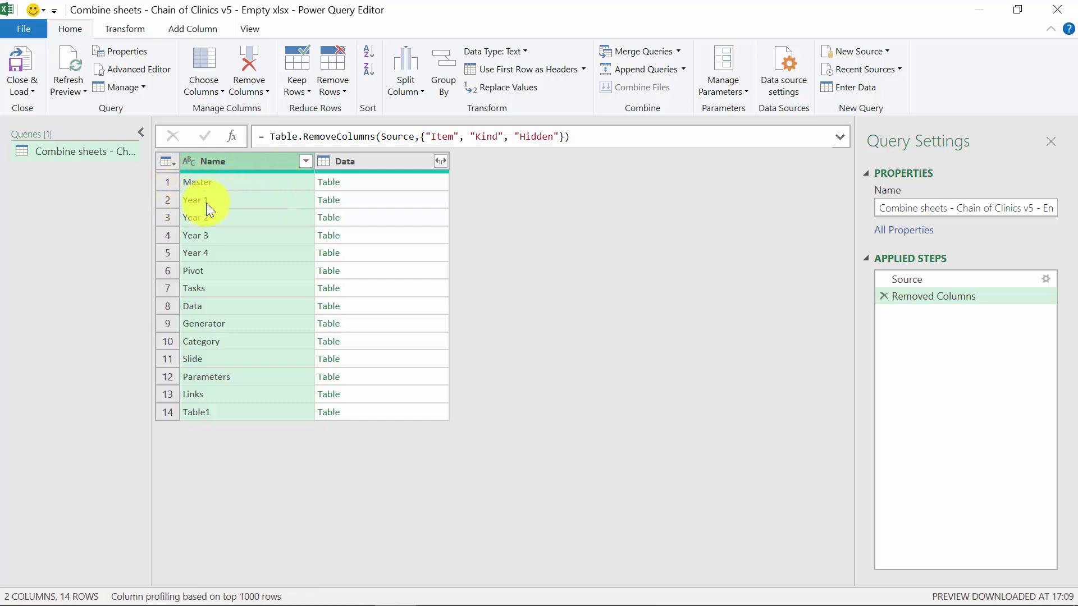
# - Try a Name filter containing lowercase 'year', then clear it after it empties the table
pyautogui.click(304, 163)
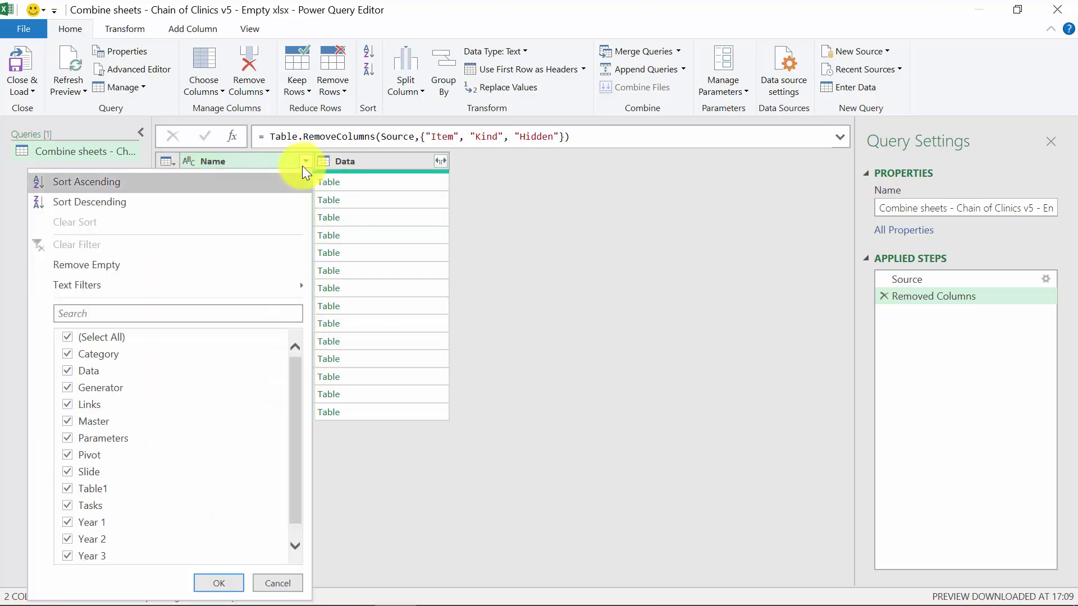
pyautogui.moveTo(242, 287)
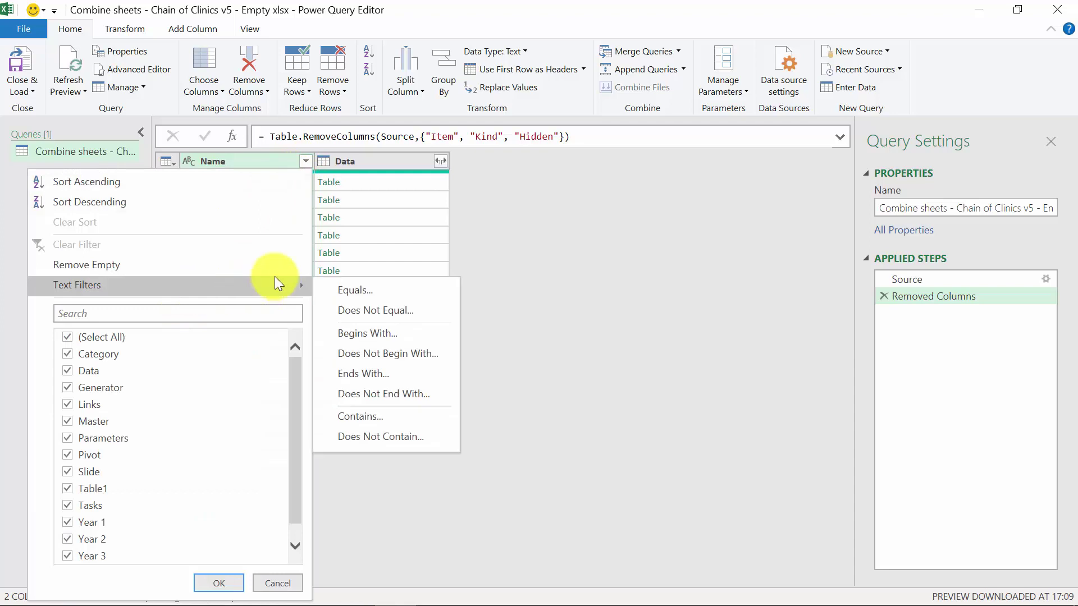
pyautogui.click(409, 416)
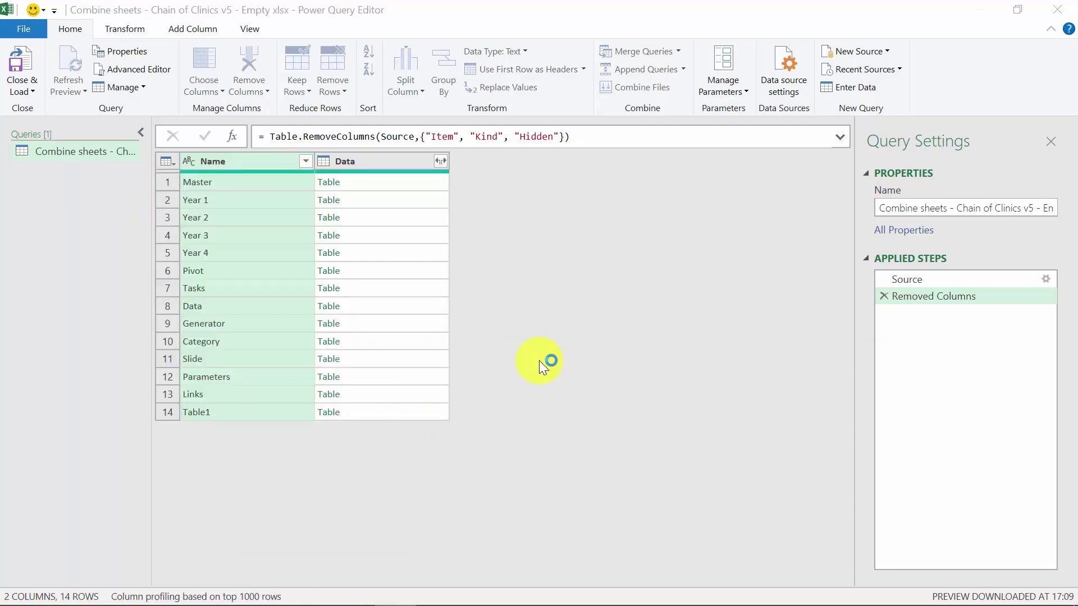
pyautogui.click(483, 304)
pyautogui.write('year')
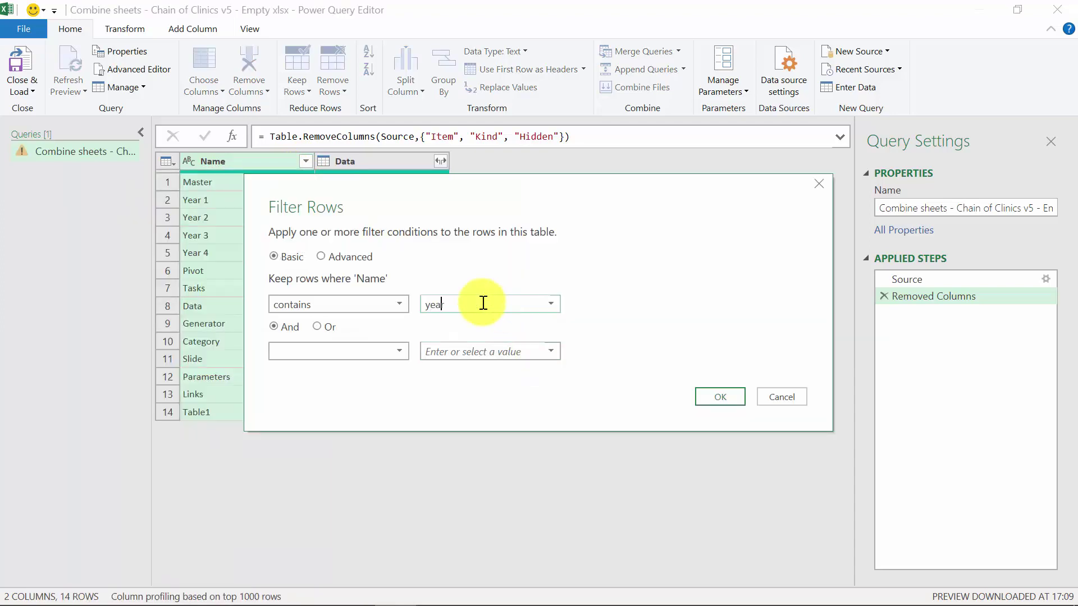
pyautogui.click(661, 356)
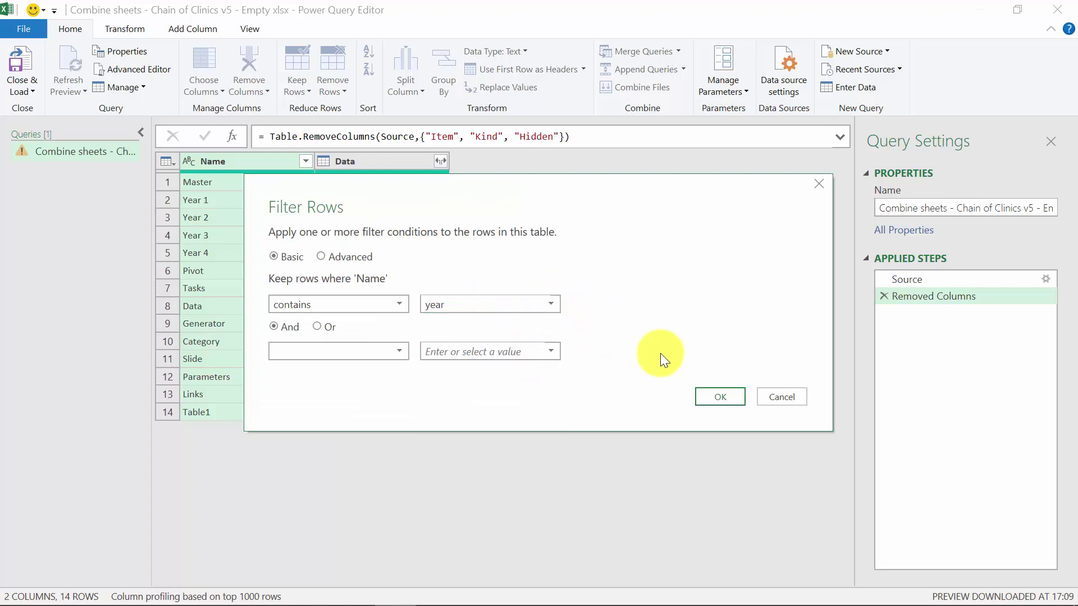
pyautogui.click(714, 398)
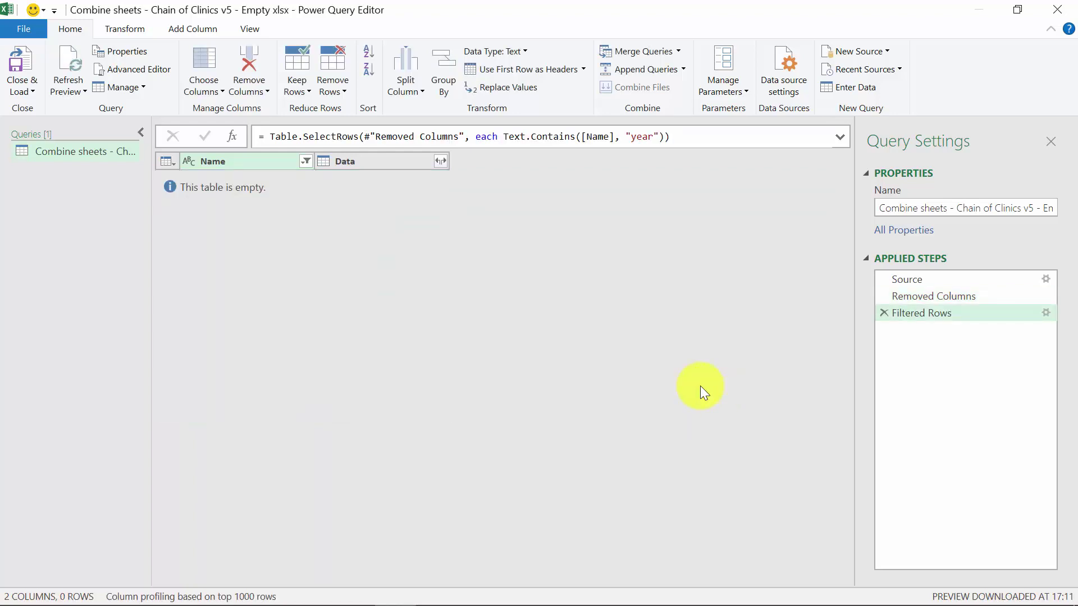
pyautogui.click(306, 161)
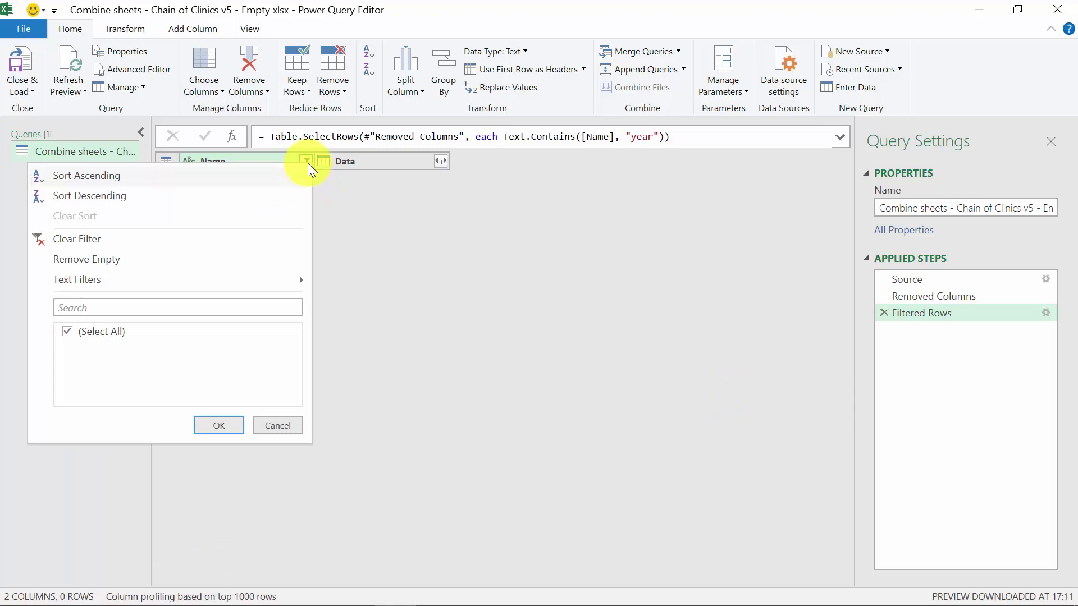
pyautogui.click(78, 241)
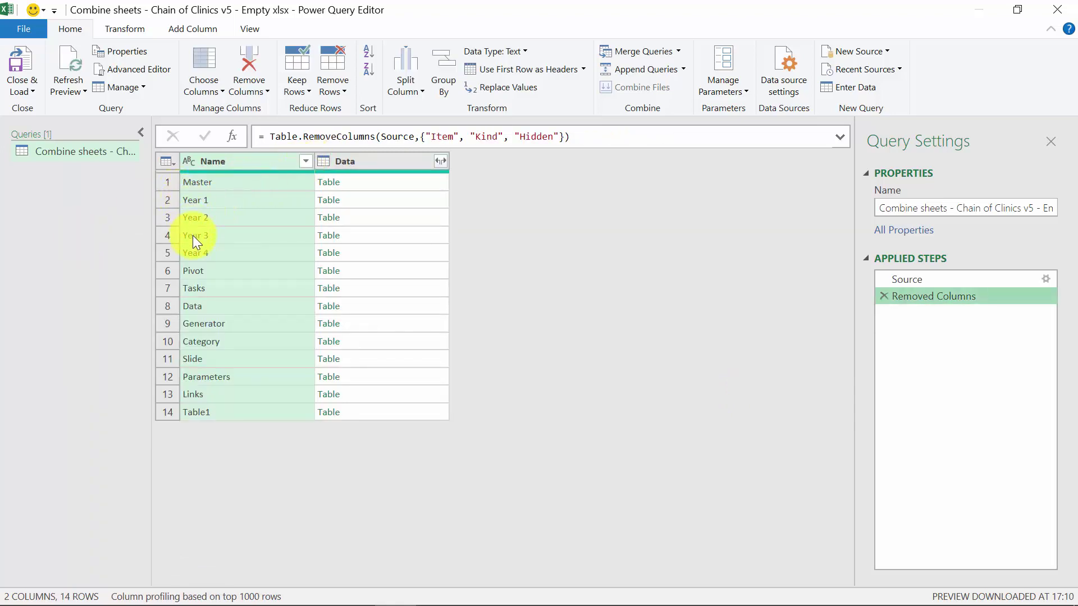
# - Filter Name to rows containing 'Year', keeping only Year 1 to Year 4
pyautogui.click(306, 161)
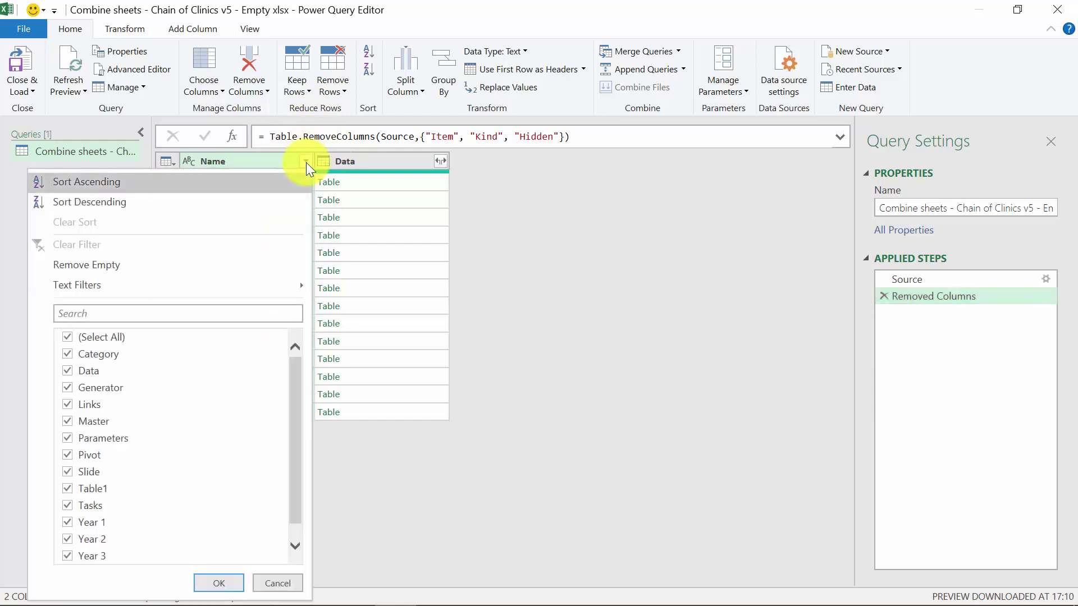
pyautogui.moveTo(238, 282)
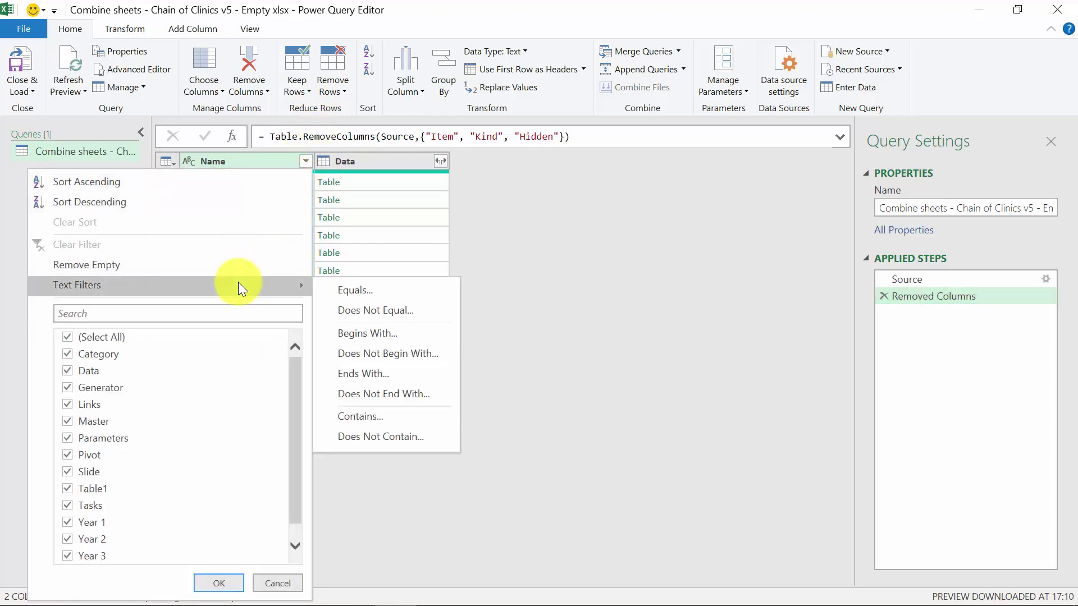
pyautogui.click(382, 418)
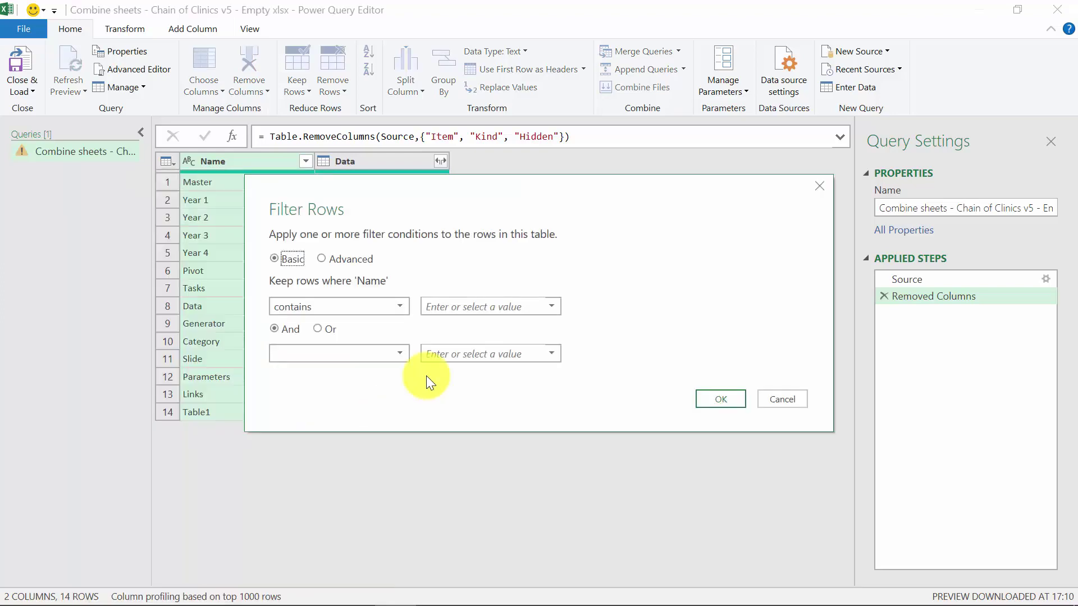
pyautogui.click(516, 309)
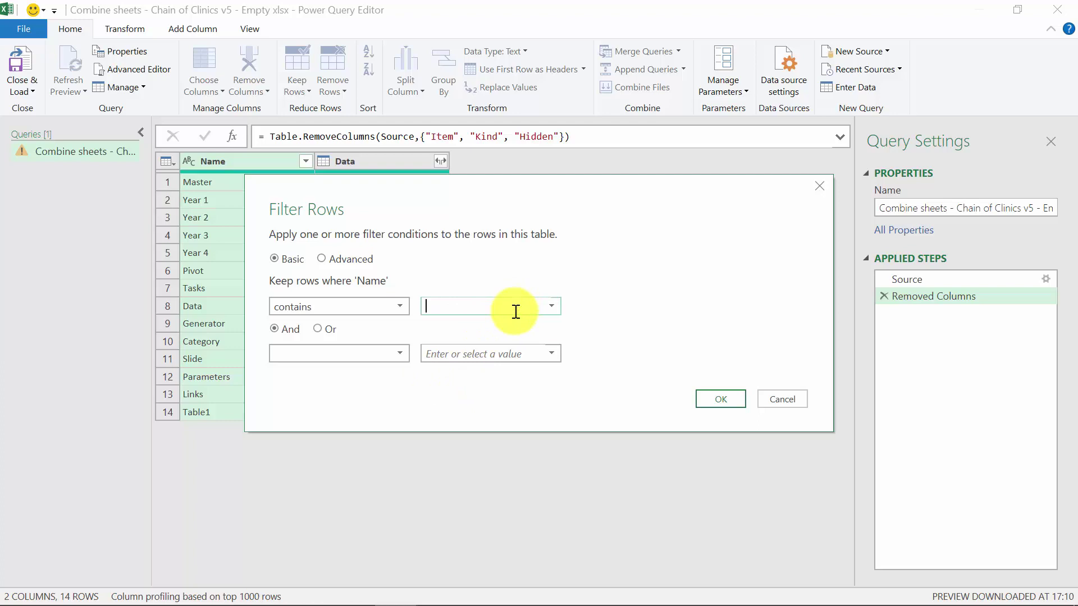
pyautogui.write('Year')
pyautogui.click(730, 393)
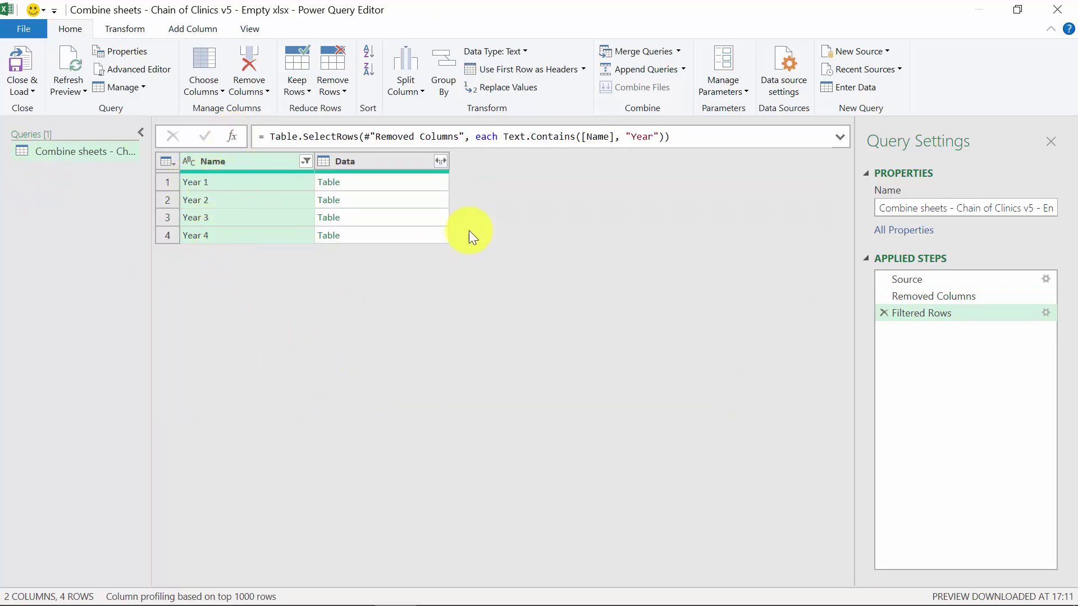
# - Expand all Data columns into Column1–Column21 without the Data prefix, then inspect the result
pyautogui.click(403, 162)
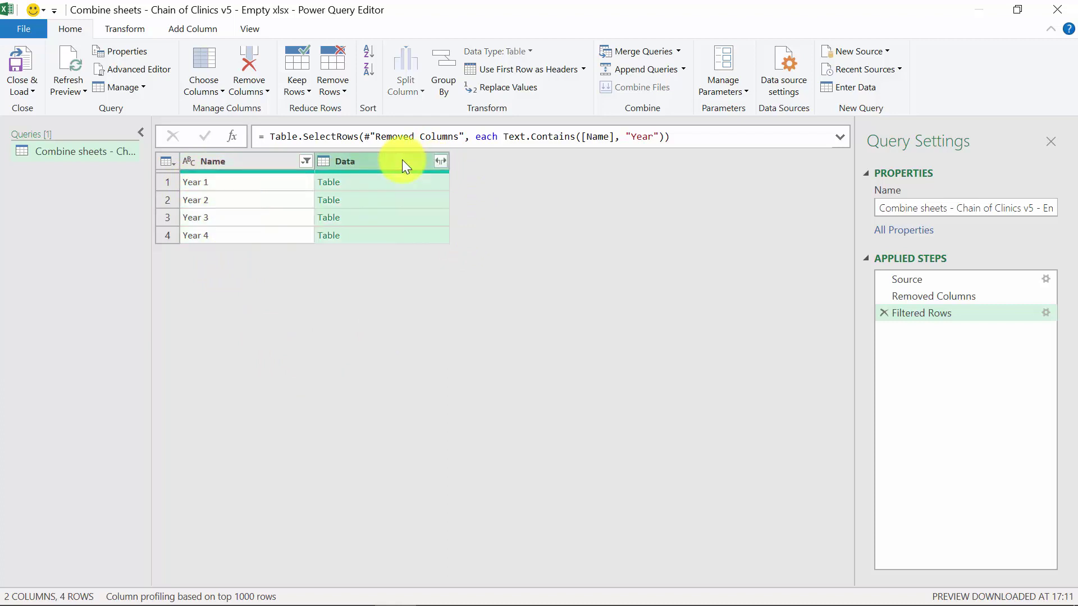
pyautogui.click(441, 161)
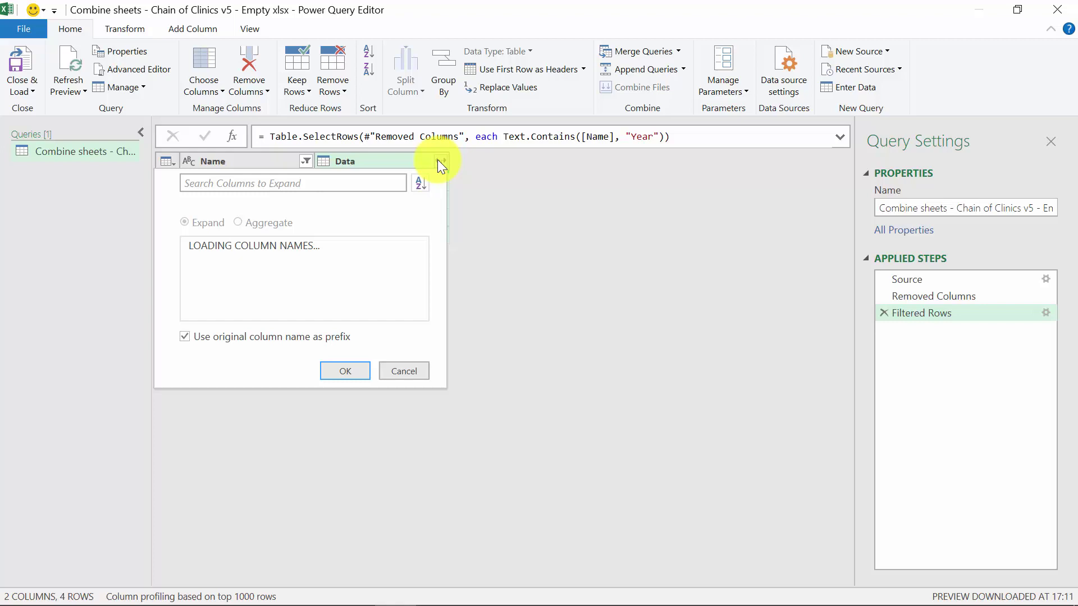
pyautogui.scroll(-2, 313, 404)
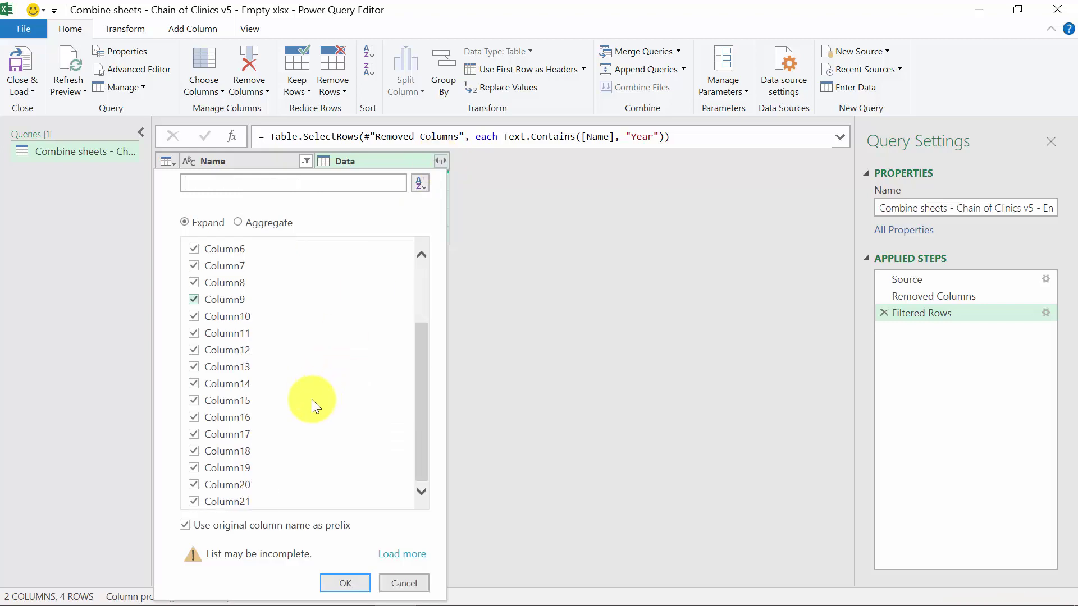
pyautogui.click(413, 555)
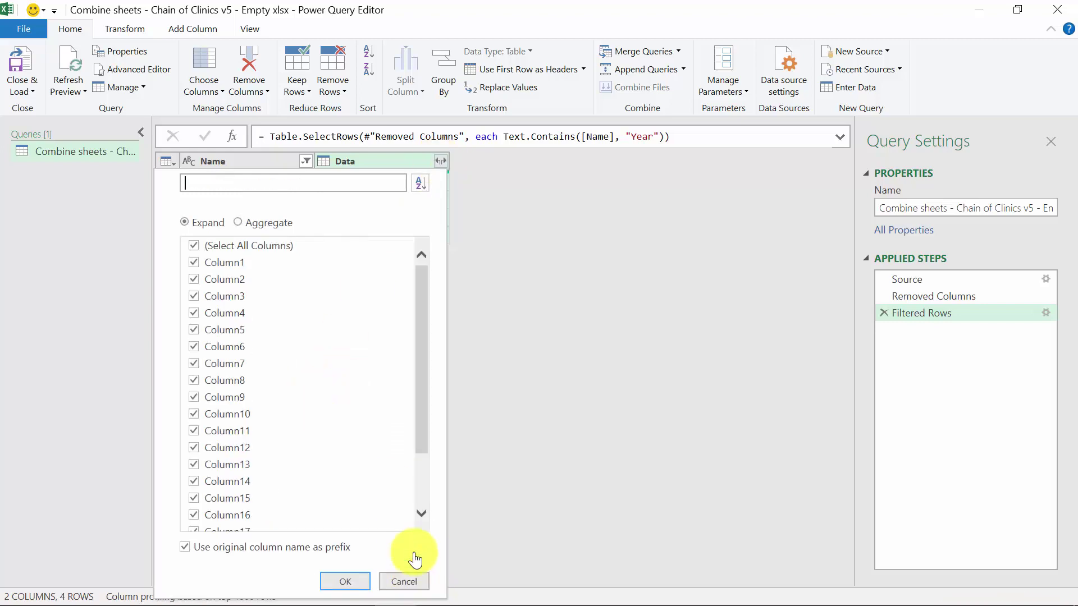
pyautogui.click(278, 547)
pyautogui.click(341, 580)
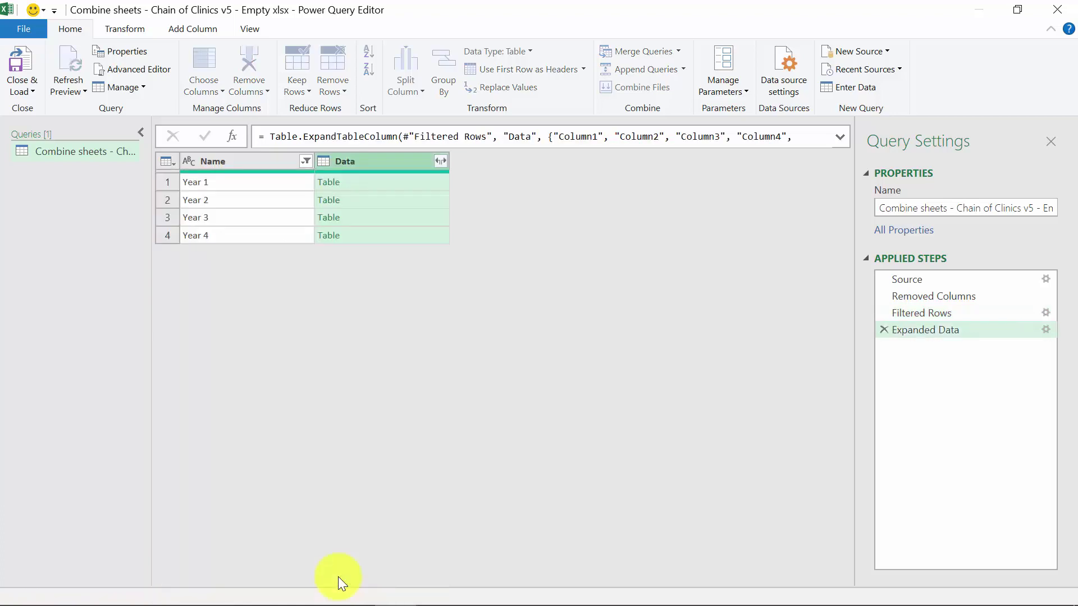
pyautogui.click(471, 257)
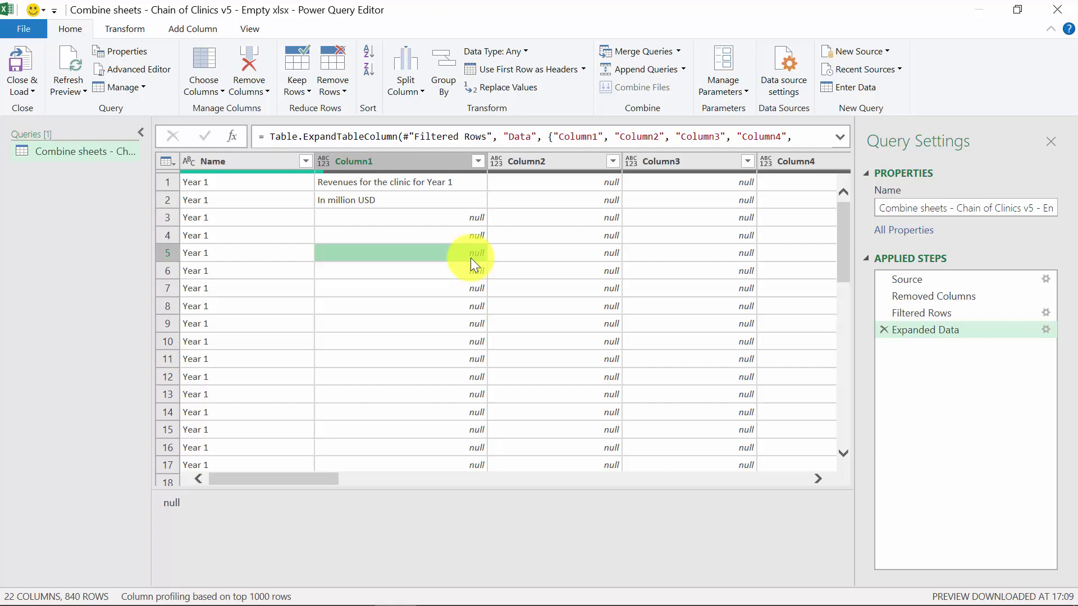
pyautogui.hscroll(5, 471, 258)
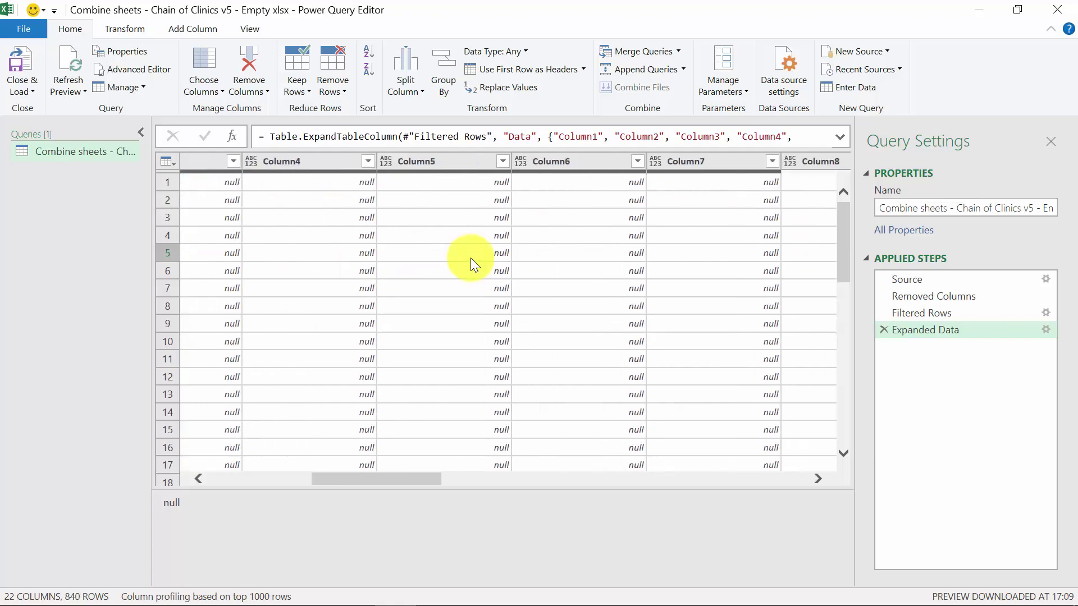
pyautogui.hscroll(5, 470, 258)
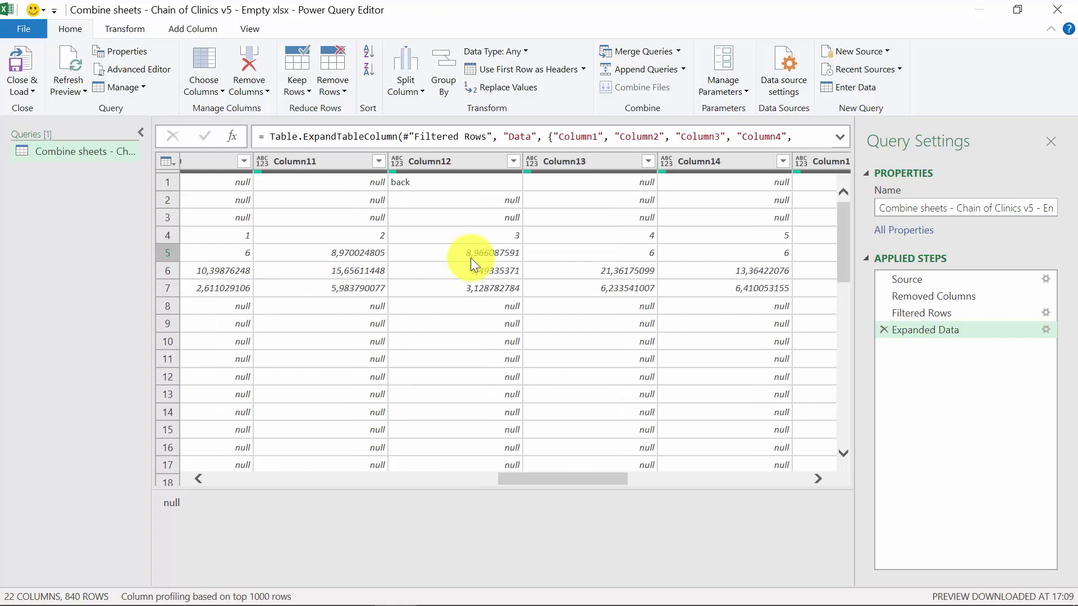
pyautogui.hscroll(-2, 470, 258)
pyautogui.scroll(-1, 470, 257)
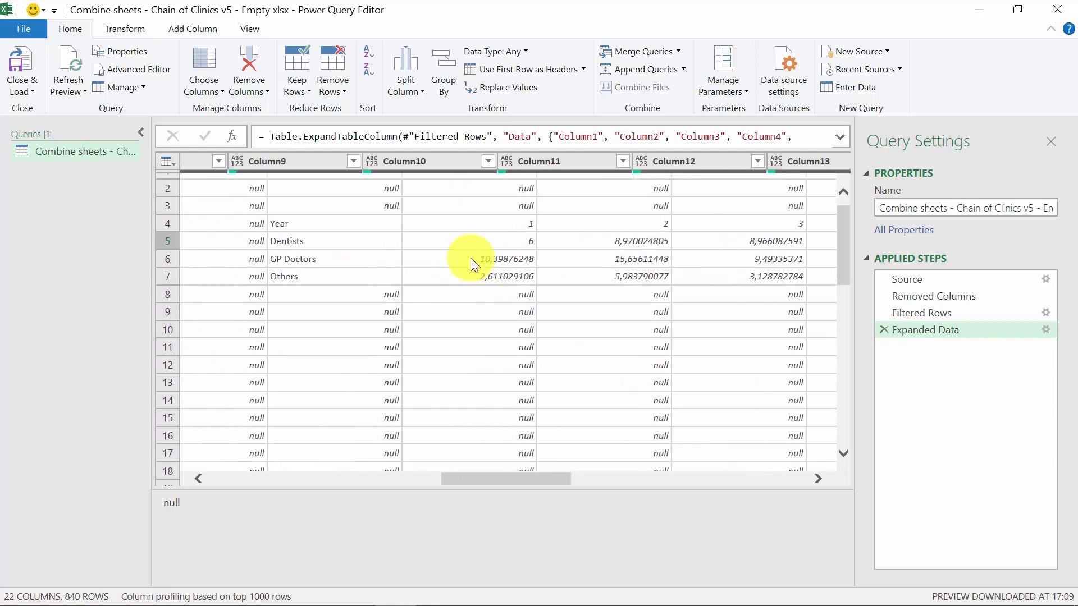
pyautogui.hscroll(-8, 247, 222)
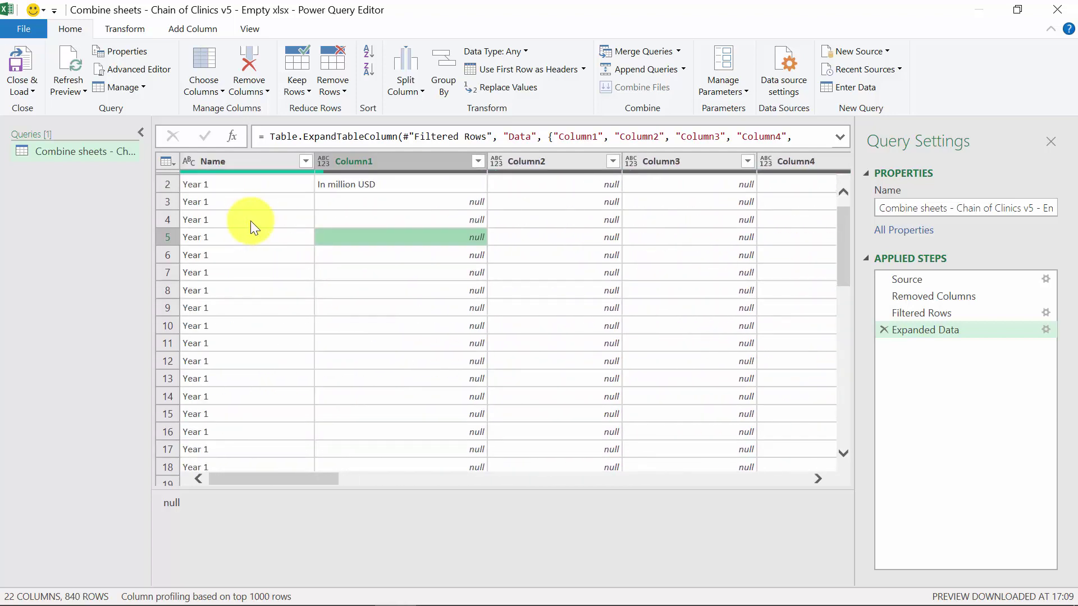
# - Delete the empty leading columns Column1 through Column8
pyautogui.click(392, 161)
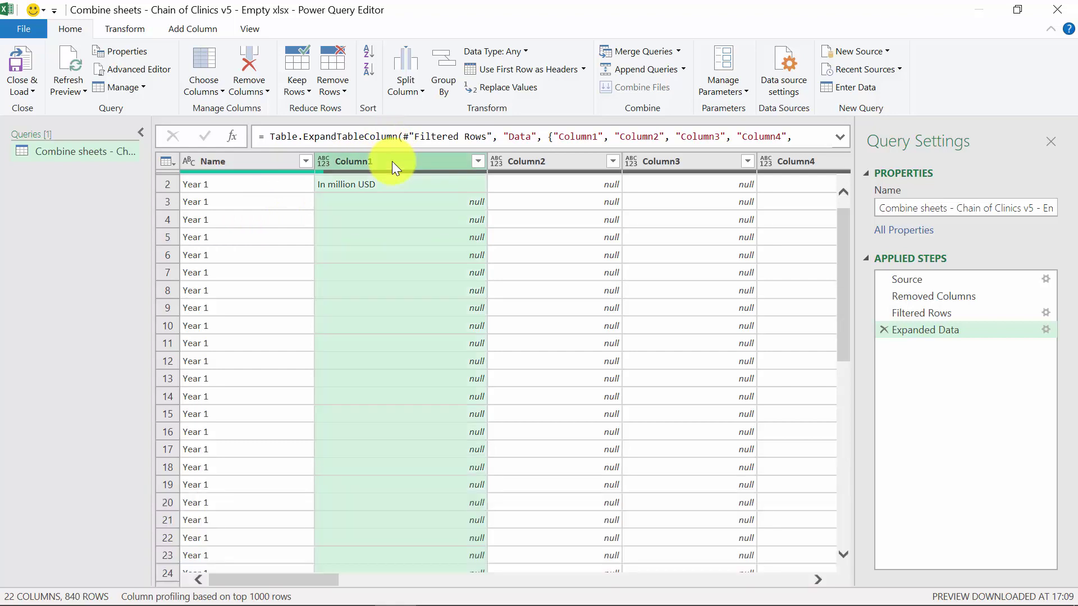
pyautogui.press('Delete')
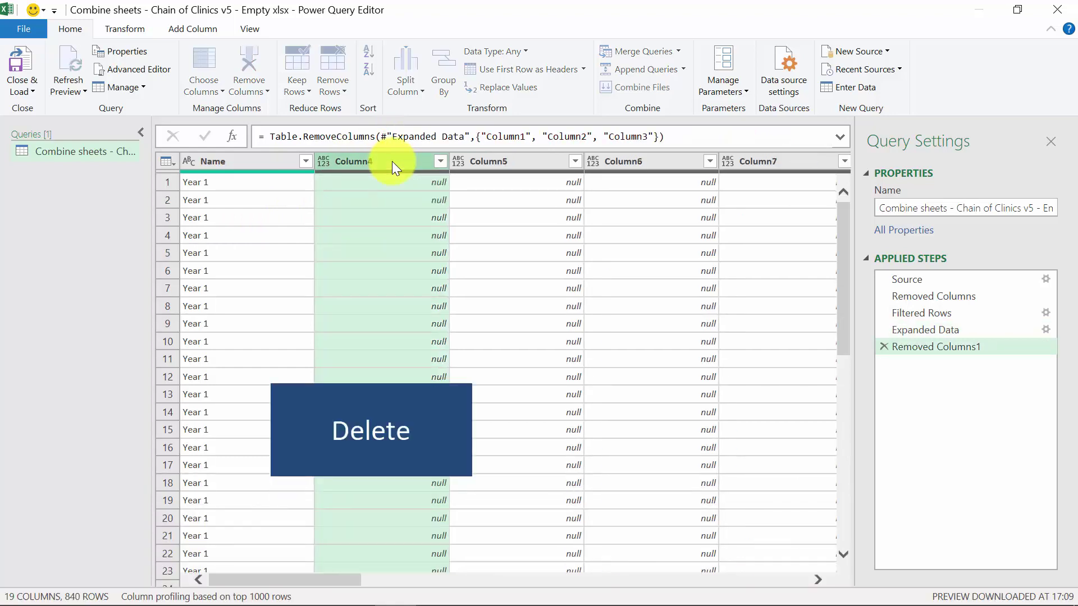
pyautogui.press('Delete')
pyautogui.press('Delete')
pyautogui.press('Delete')
pyautogui.press('Delete')
pyautogui.press('Delete')
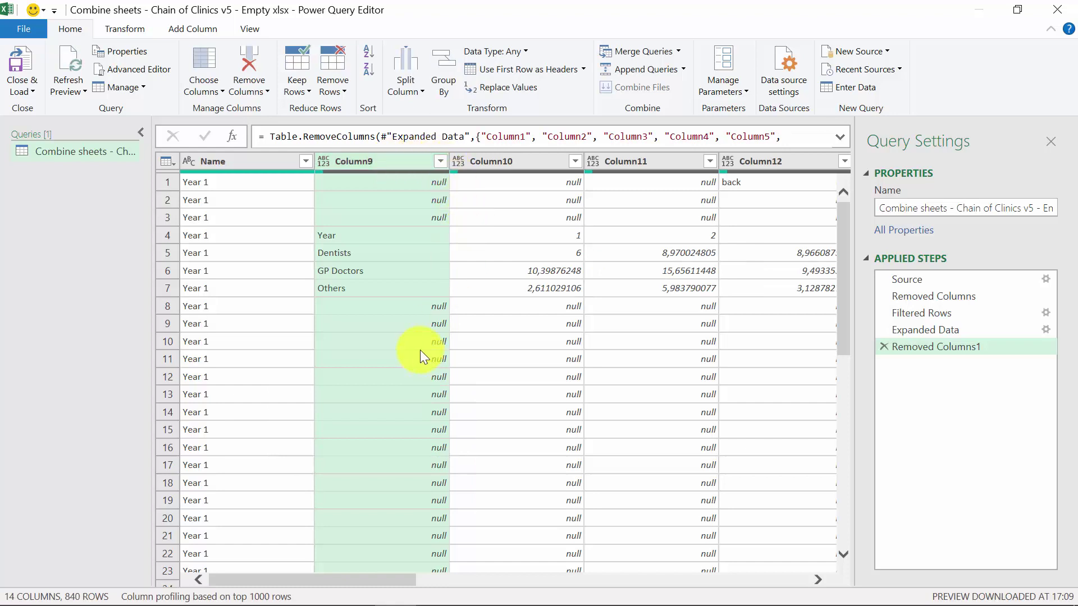
# - Remove rows that are empty in Column9, leaving 16 rows
pyautogui.click(164, 325)
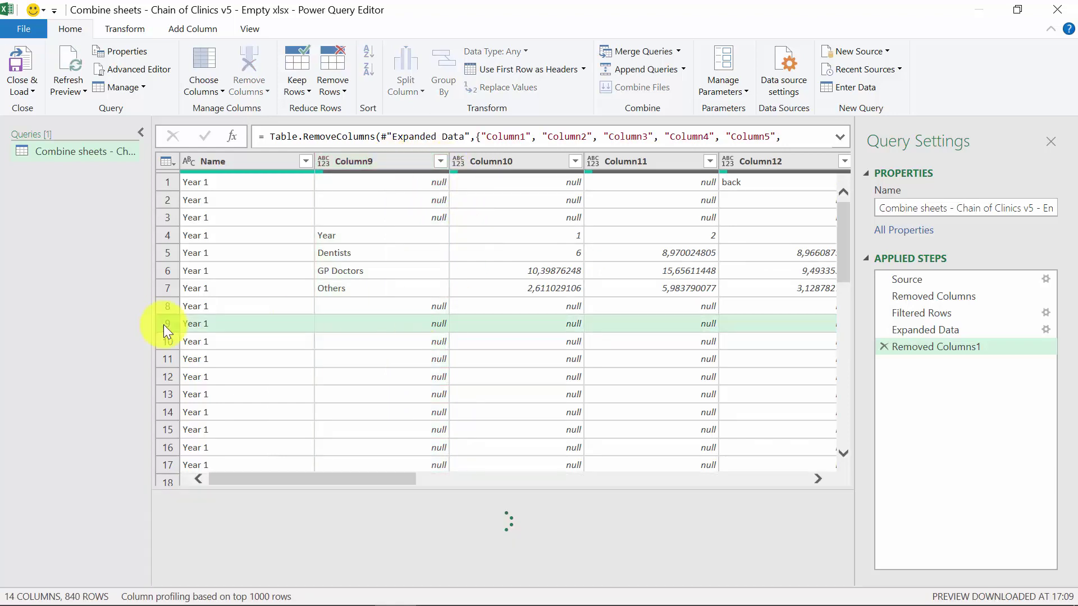
pyautogui.hscroll(8, 632, 328)
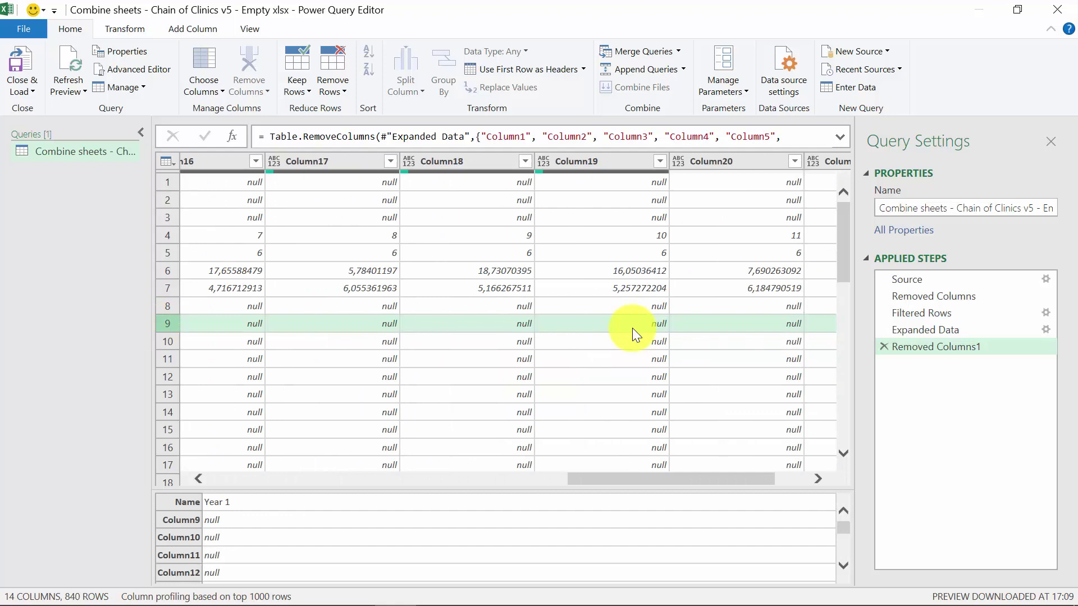
pyautogui.hscroll(-8, 650, 318)
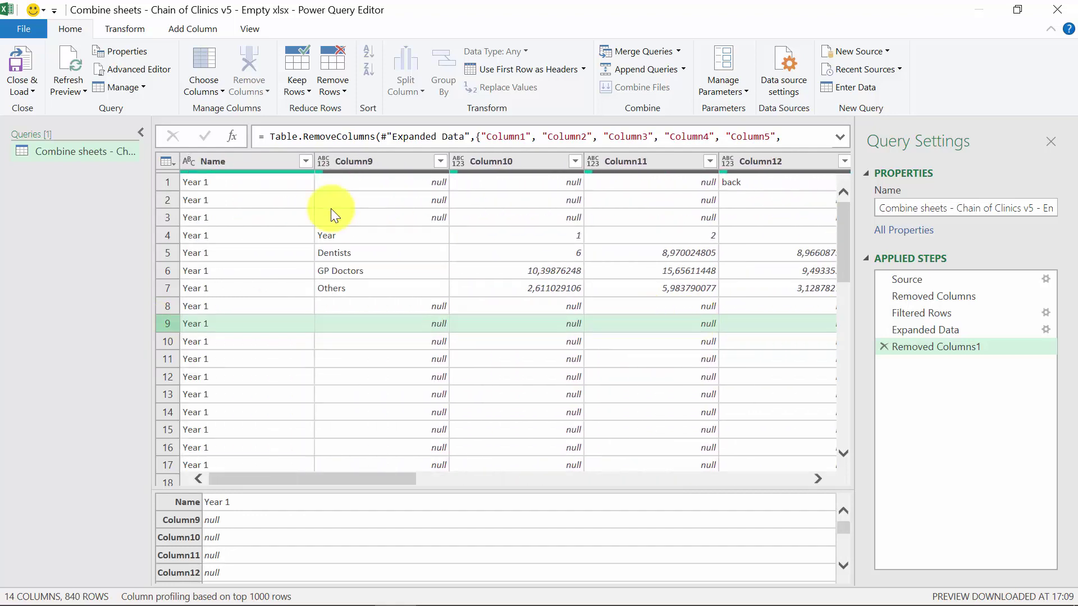
pyautogui.click(442, 162)
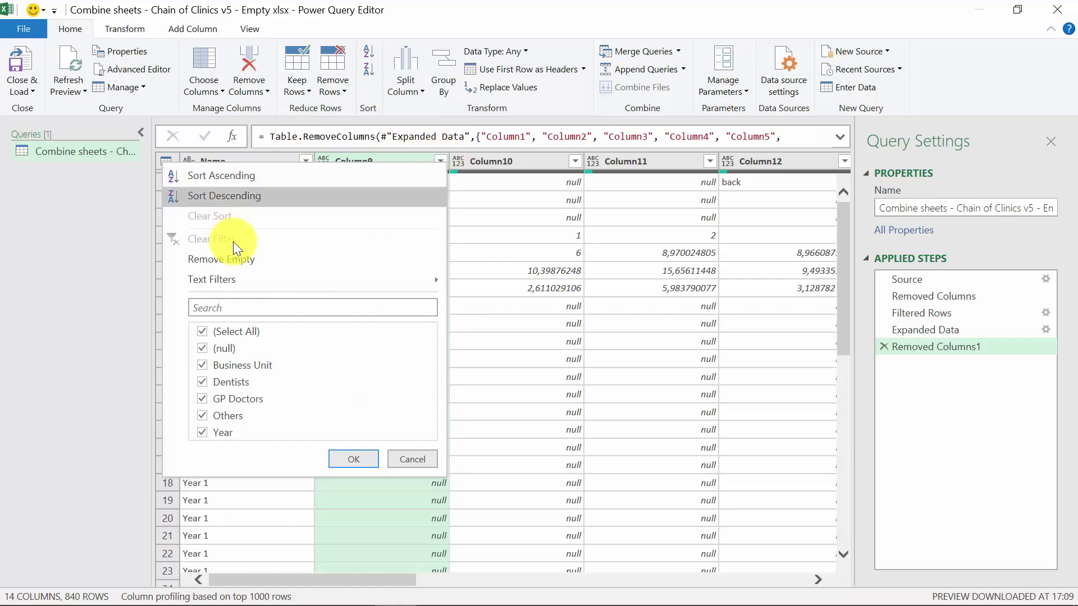
pyautogui.click(258, 264)
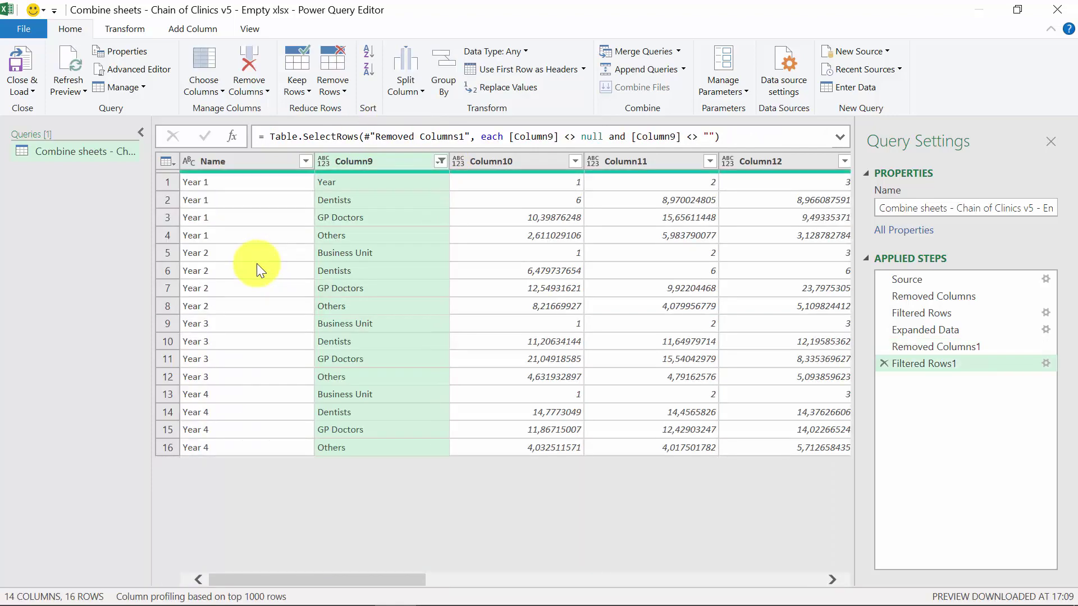
pyautogui.click(292, 188)
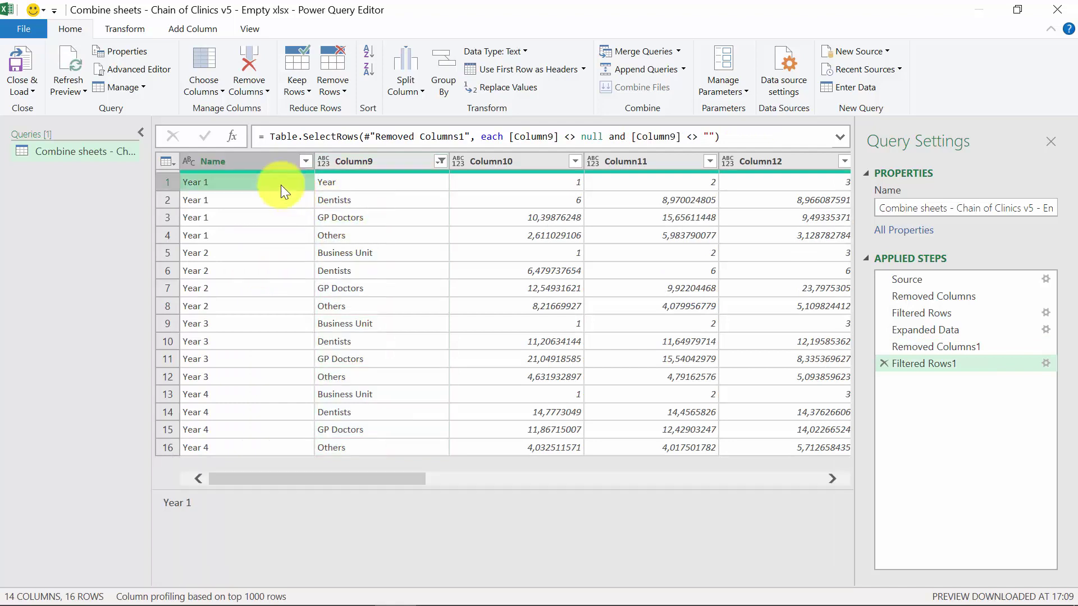
pyautogui.click(164, 160)
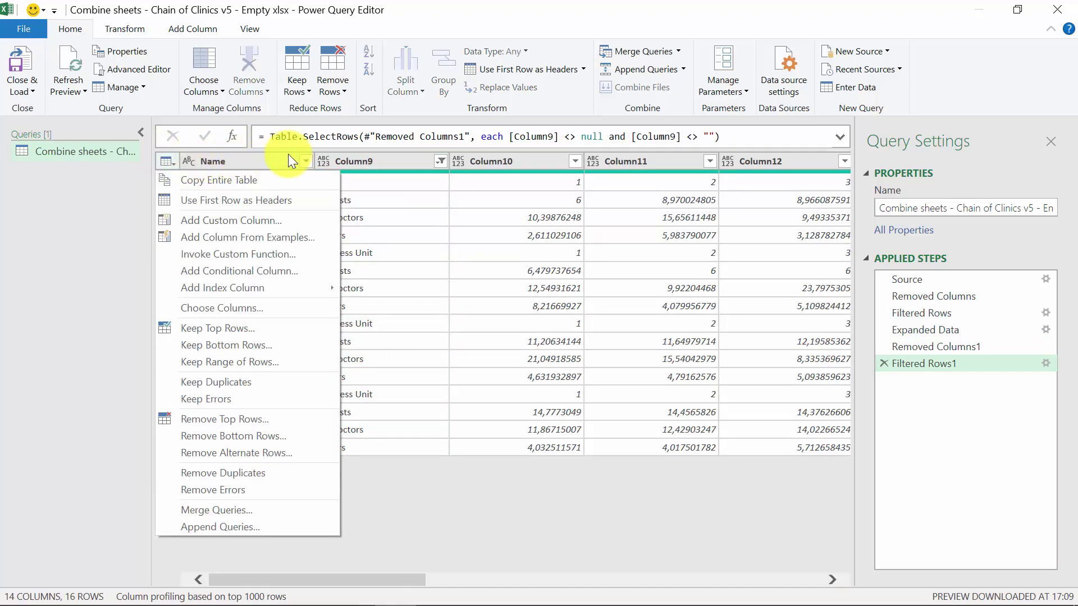
pyautogui.click(346, 154)
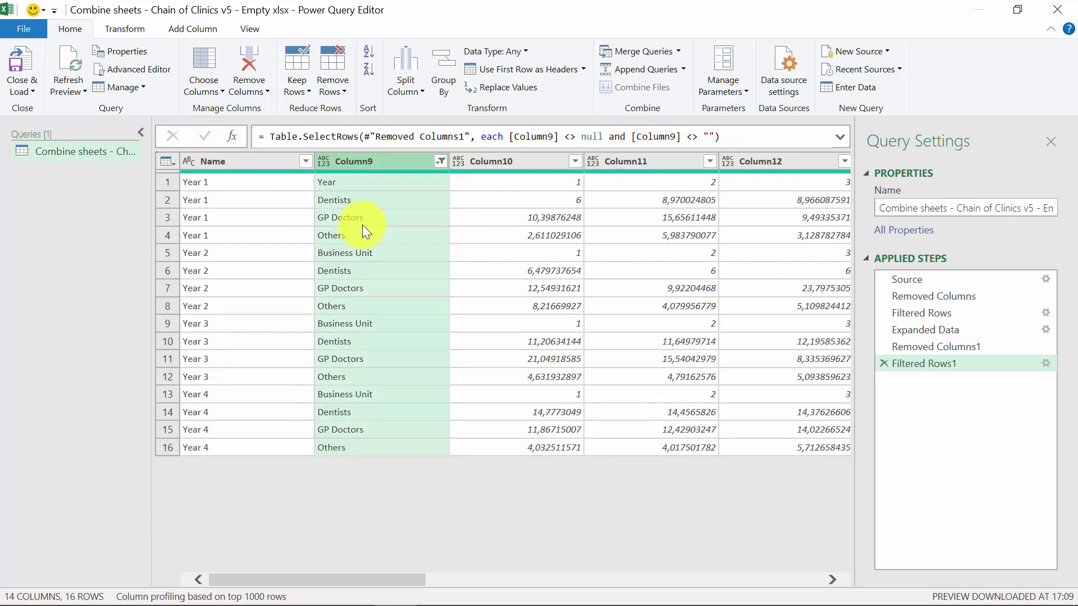
pyautogui.click(530, 157)
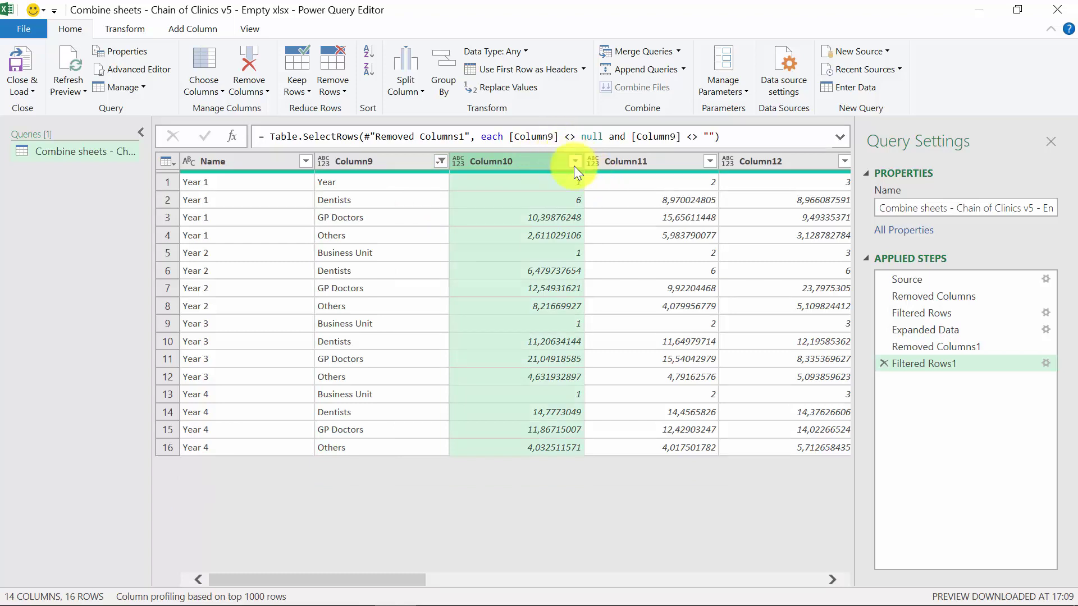
pyautogui.click(551, 184)
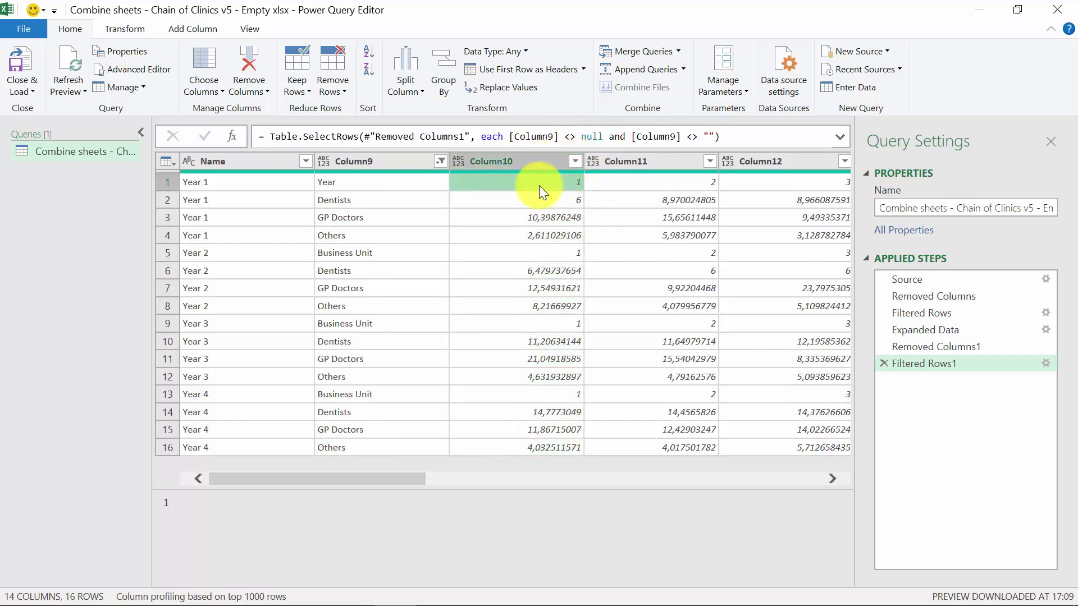
pyautogui.click(163, 179)
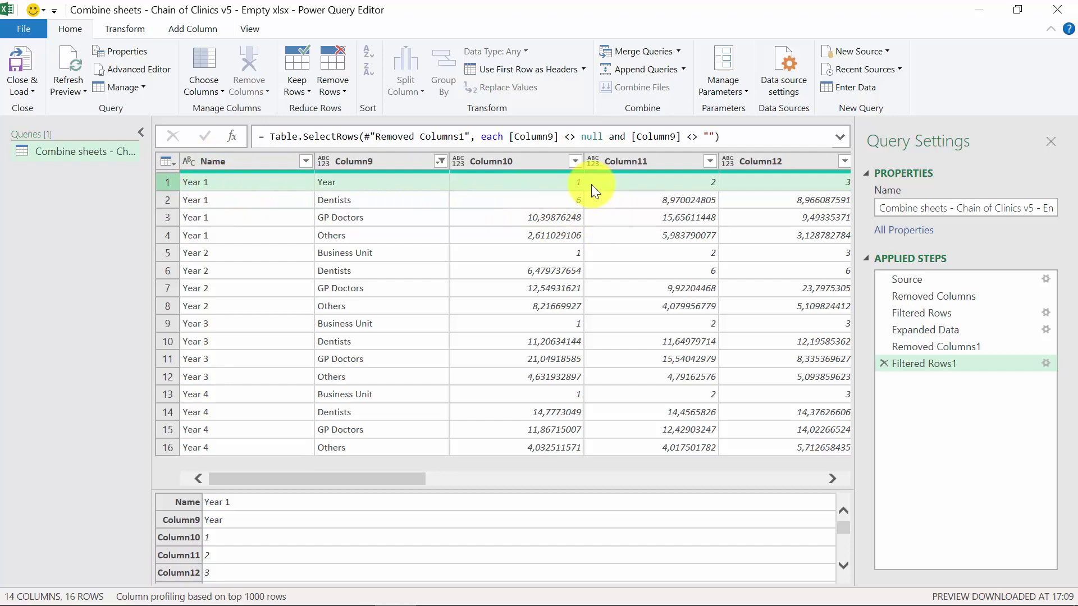
pyautogui.hscroll(5, 750, 186)
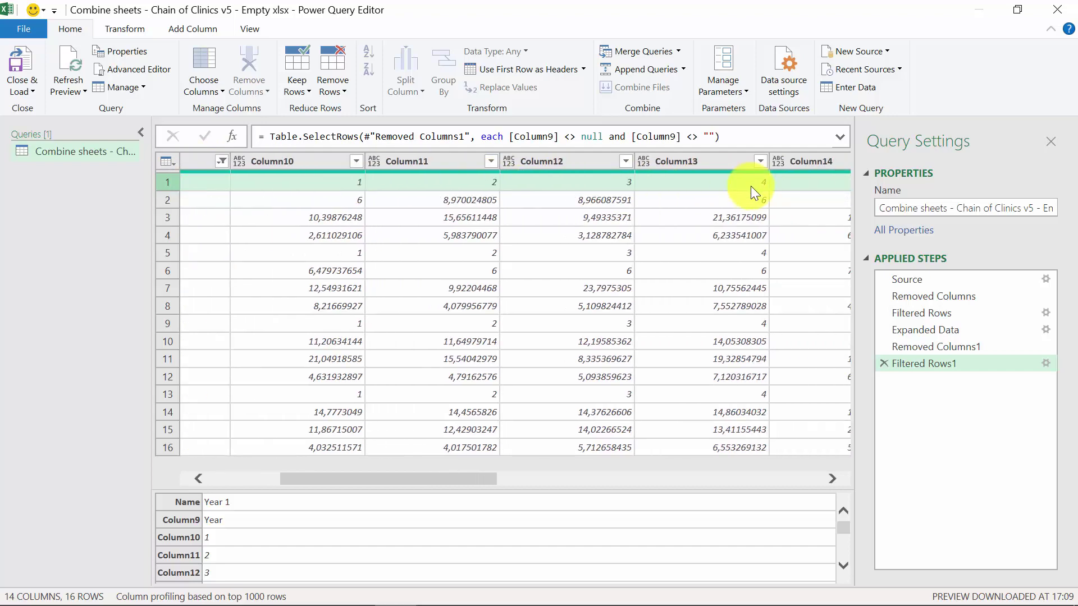
pyautogui.hscroll(-5, 750, 186)
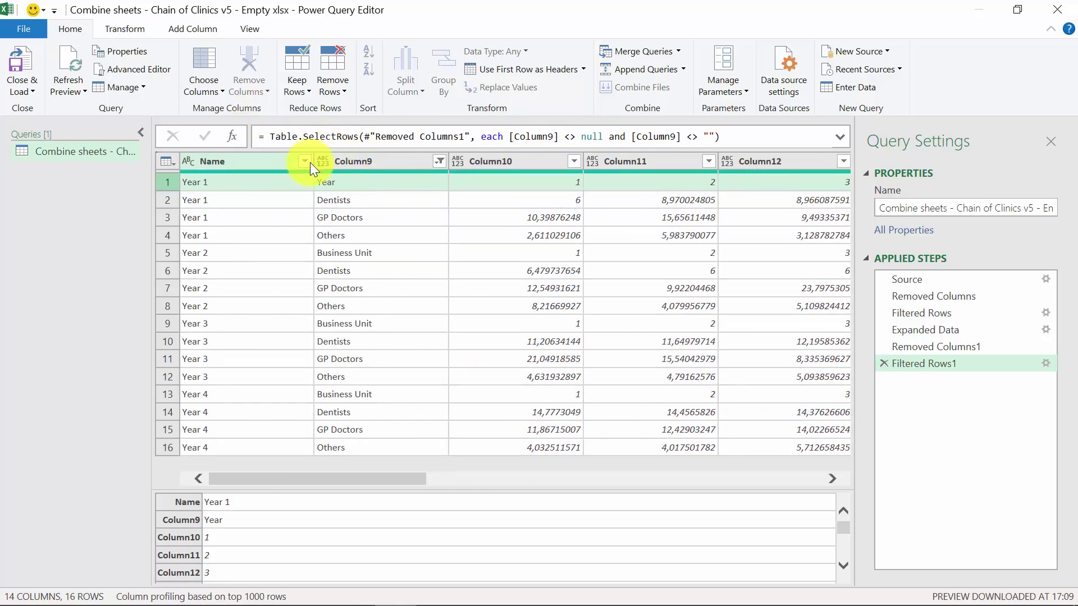
# - Promote the first row to headers and check the month columns' data types
pyautogui.click(568, 69)
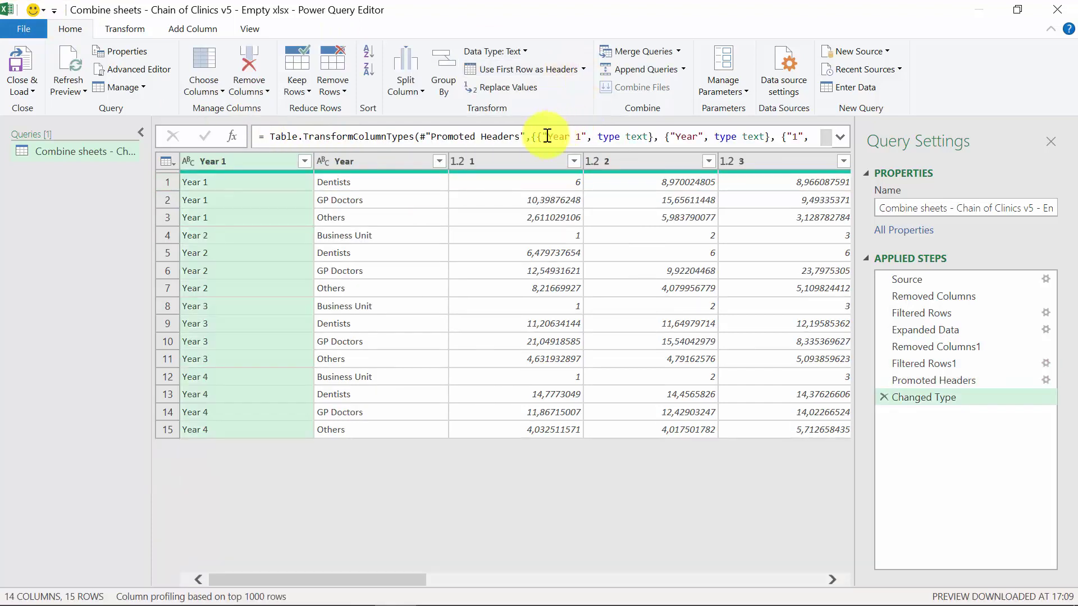
pyautogui.click(521, 156)
pyautogui.click(640, 161)
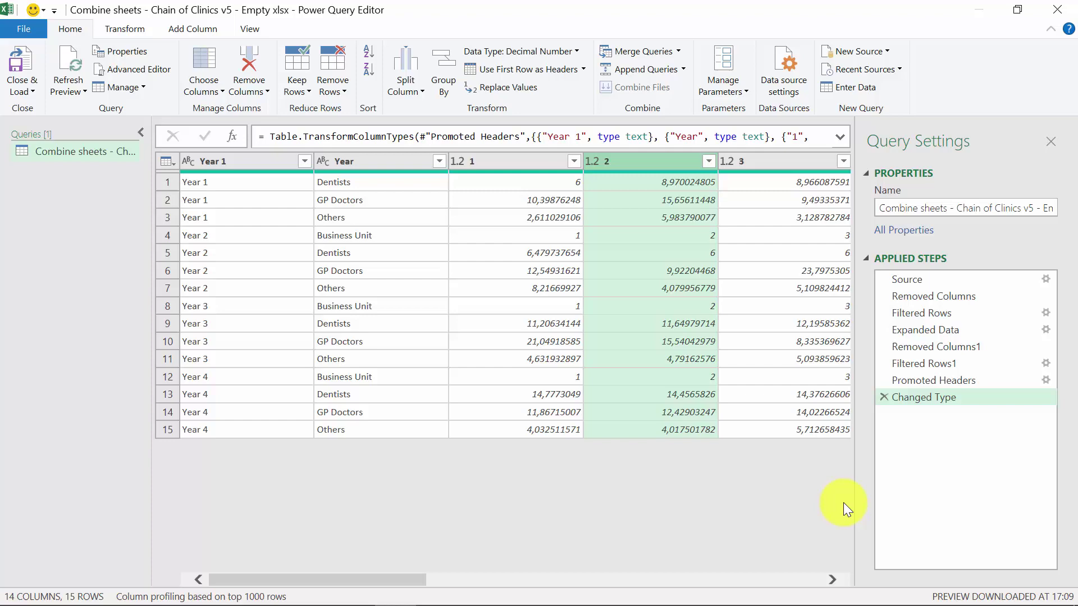
pyautogui.click(824, 583)
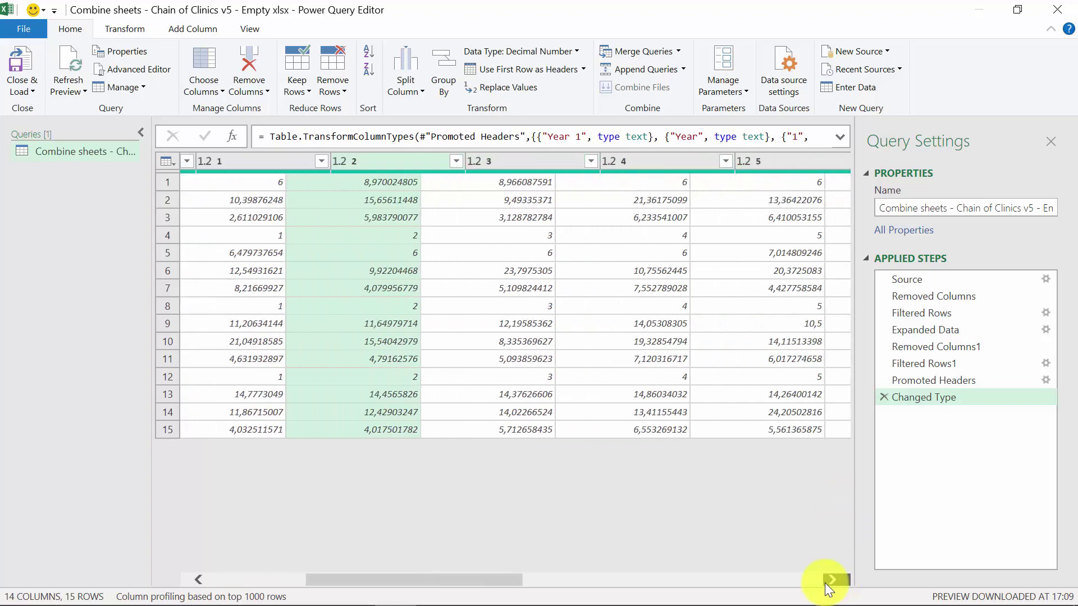
pyautogui.moveTo(508, 577); pyautogui.dragTo(904, 582)
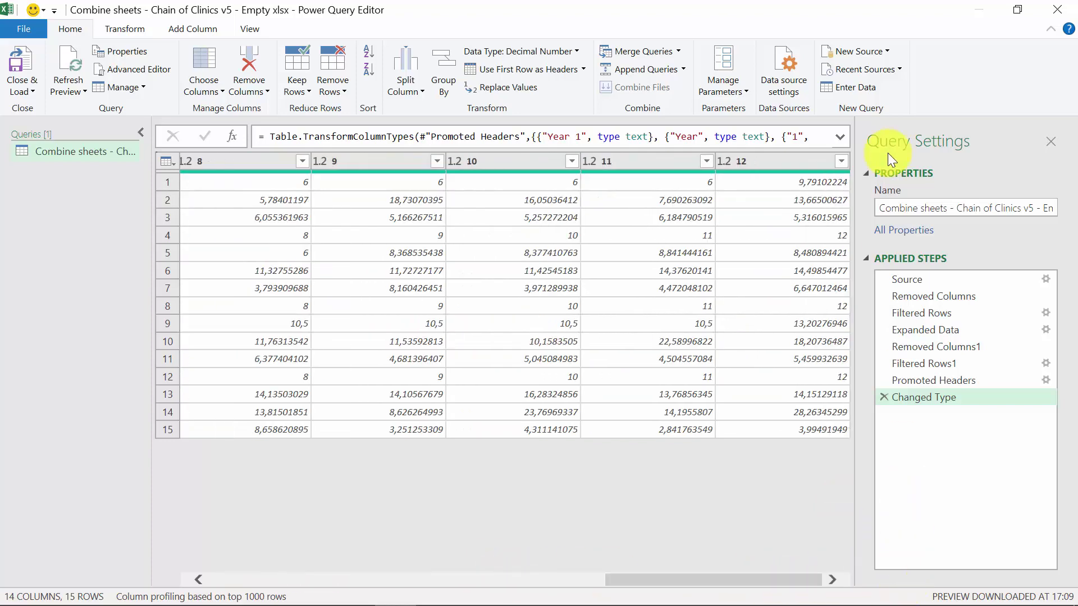
pyautogui.moveTo(719, 577); pyautogui.dragTo(197, 581)
# - Review the Business Unit rows (rows 4, 8, 12) in the promoted table
pyautogui.click(558, 236)
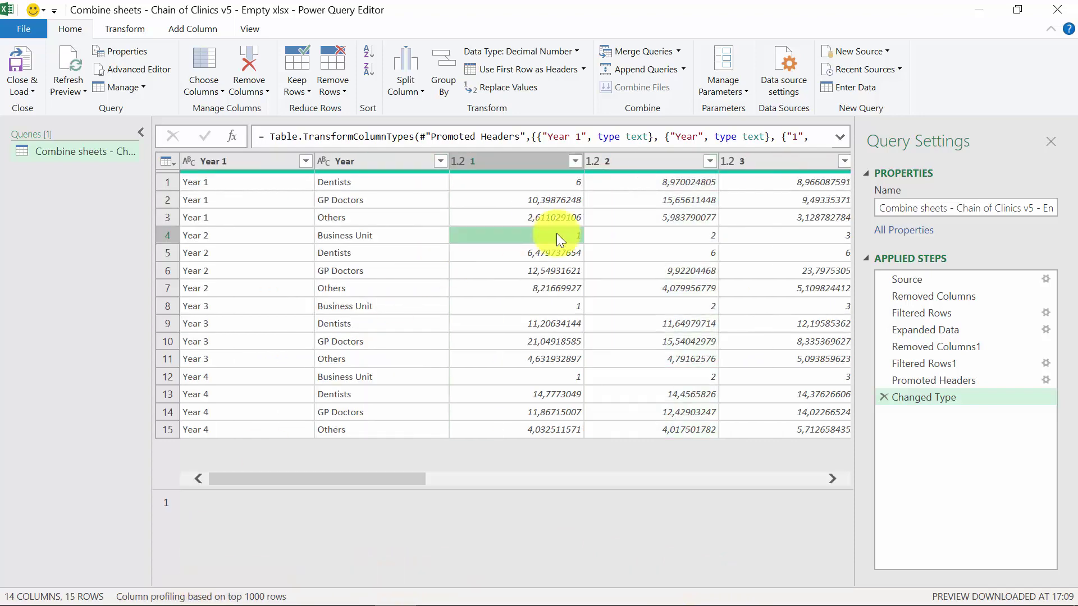
pyautogui.click(167, 233)
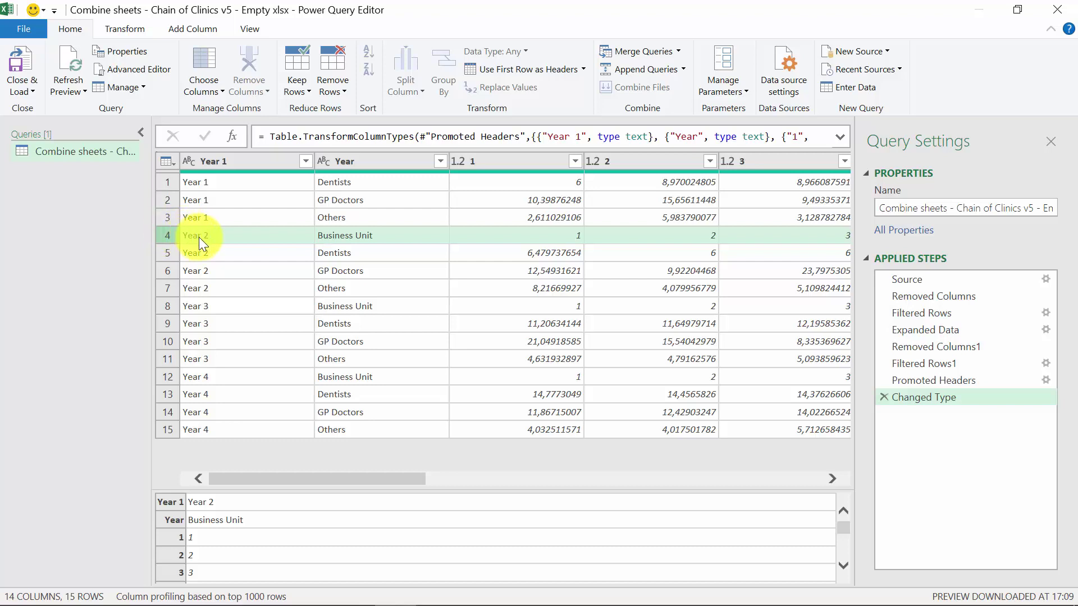
pyautogui.click(168, 308)
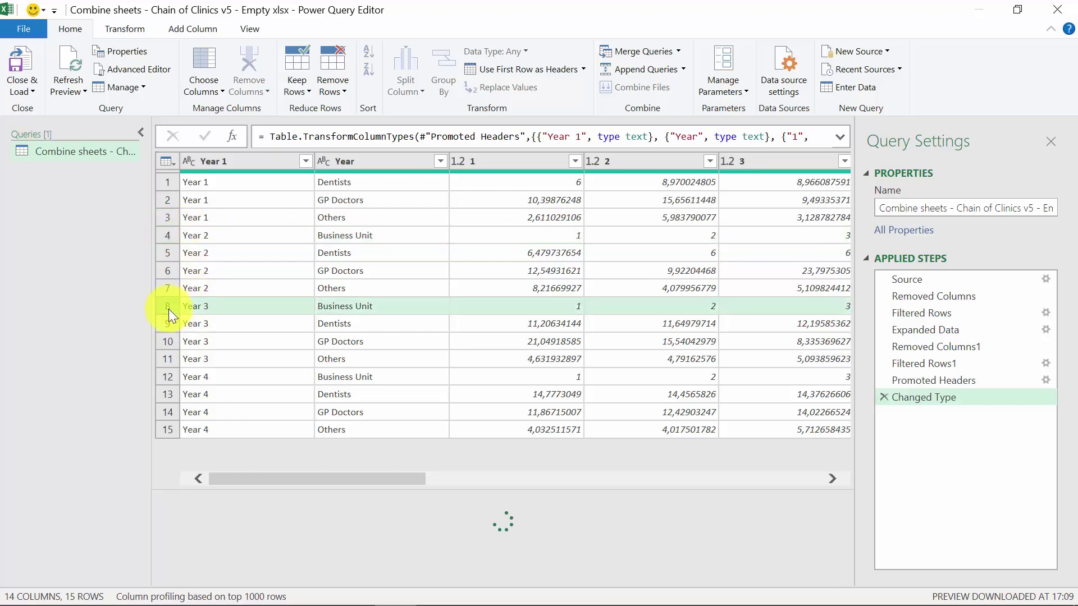
pyautogui.click(167, 378)
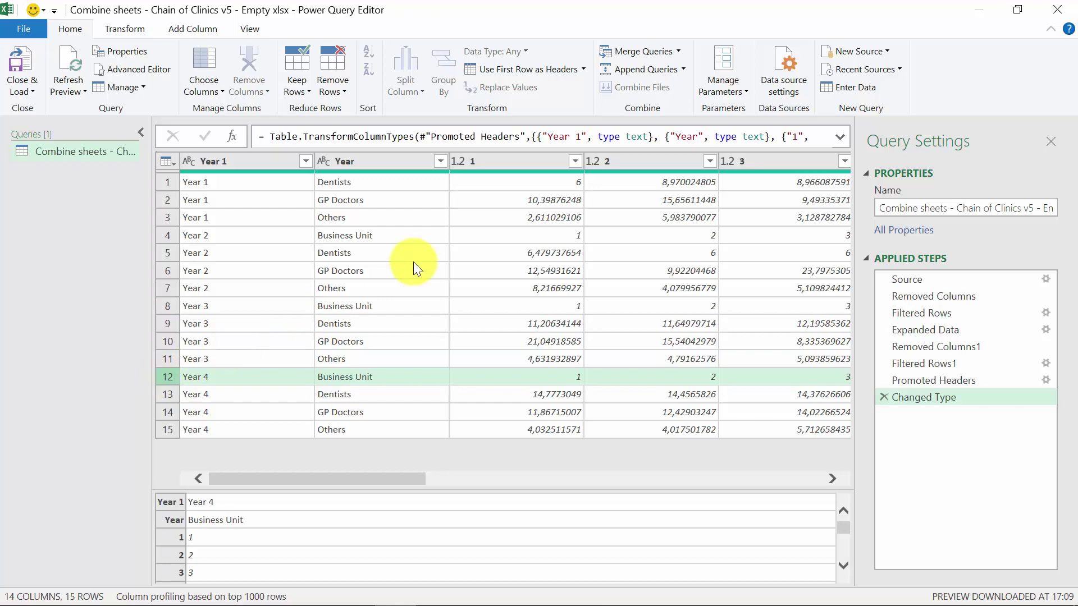
pyautogui.click(386, 236)
pyautogui.click(166, 238)
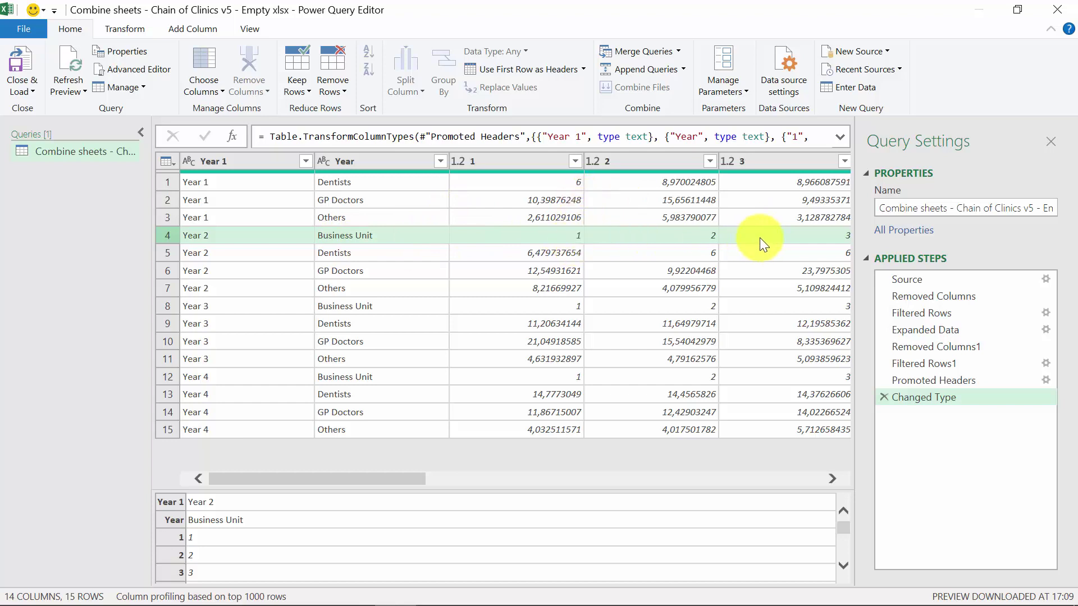
# - Filter the Year column to drop the repeated Business Unit header rows, leaving 12 rows
pyautogui.click(441, 160)
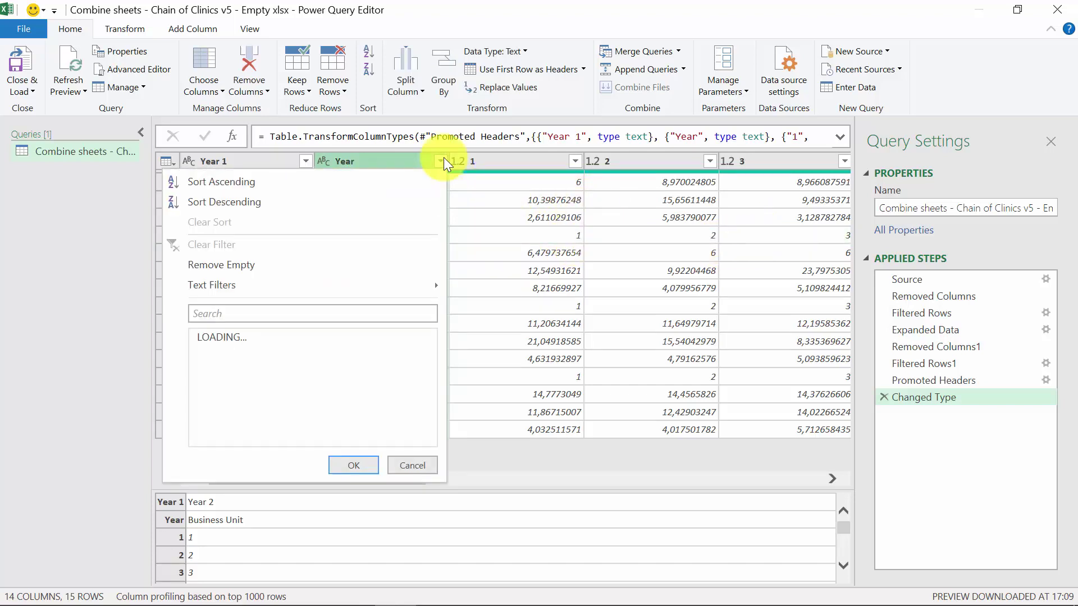
pyautogui.click(204, 354)
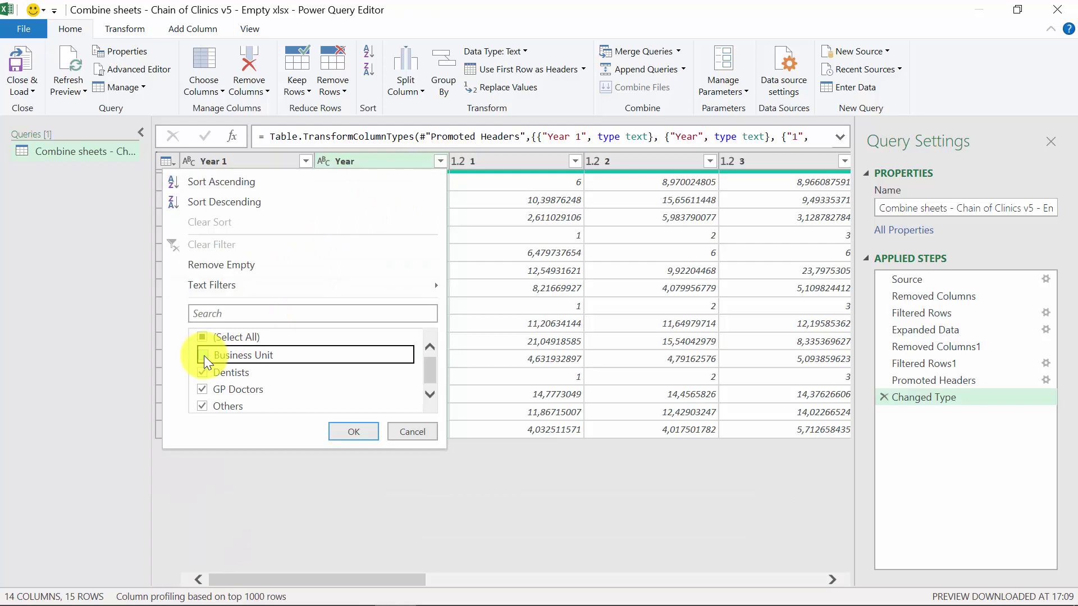
pyautogui.click(345, 430)
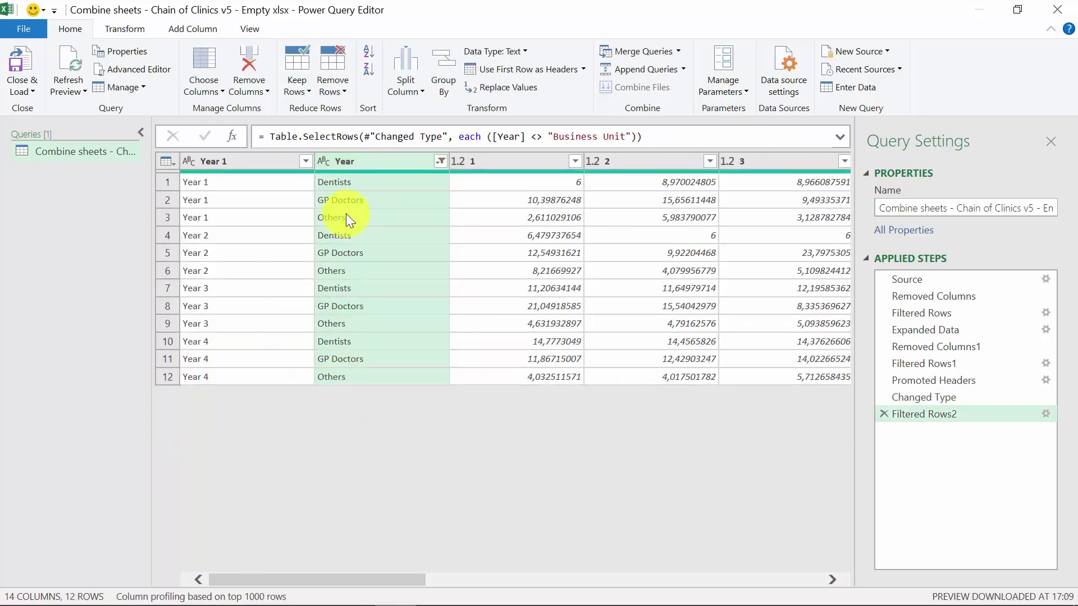
# - Rename the Year column to Business Unit and the Year 1 column to Year
pyautogui.click(258, 161)
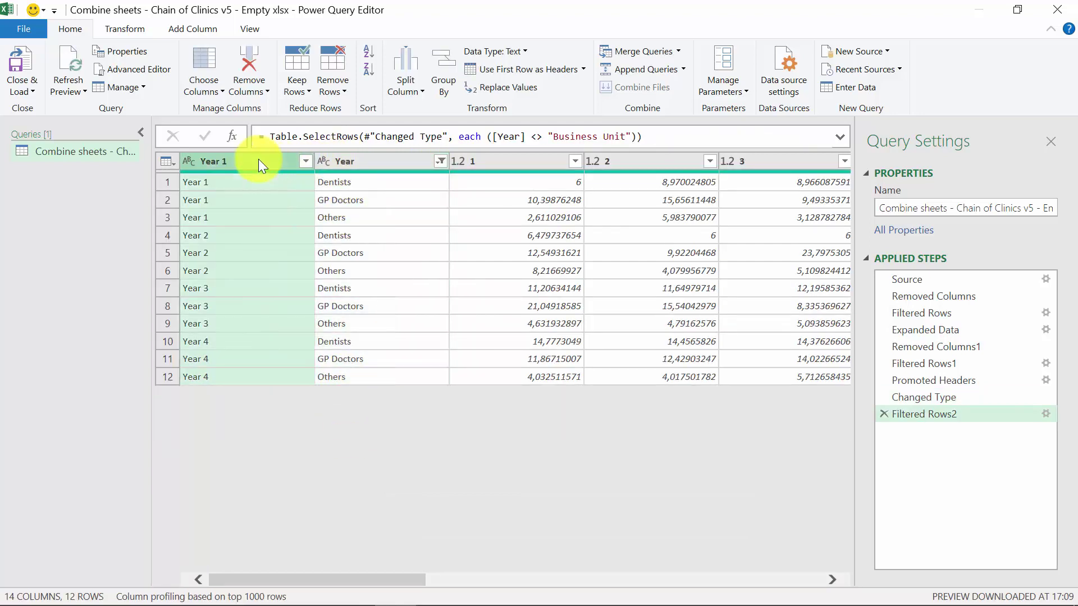
pyautogui.click(335, 163)
pyautogui.doubleClick(338, 163)
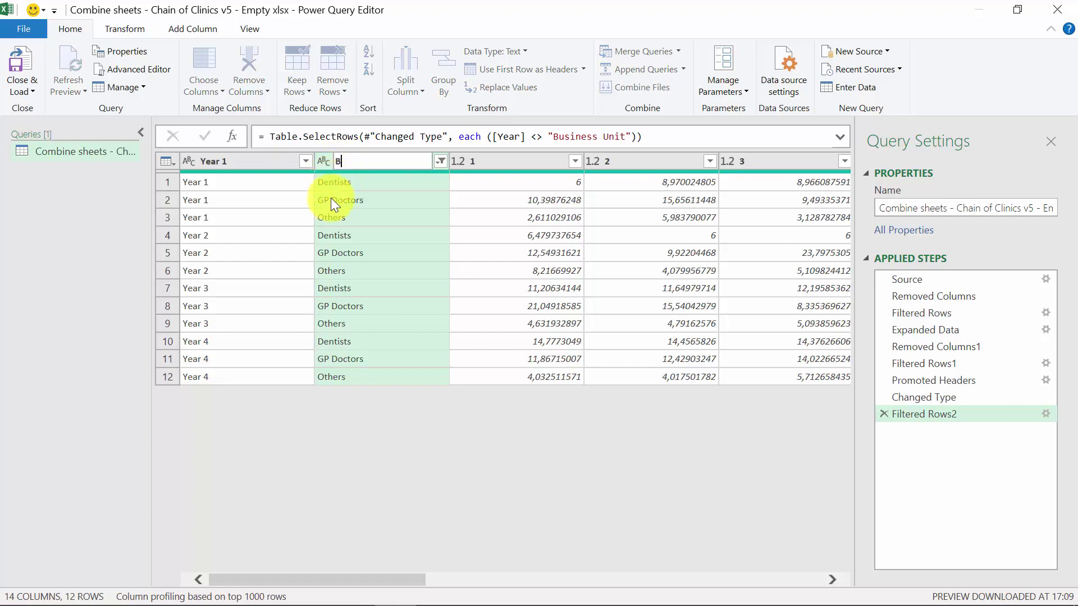
pyautogui.write('Business Unit')
pyautogui.press('Return')
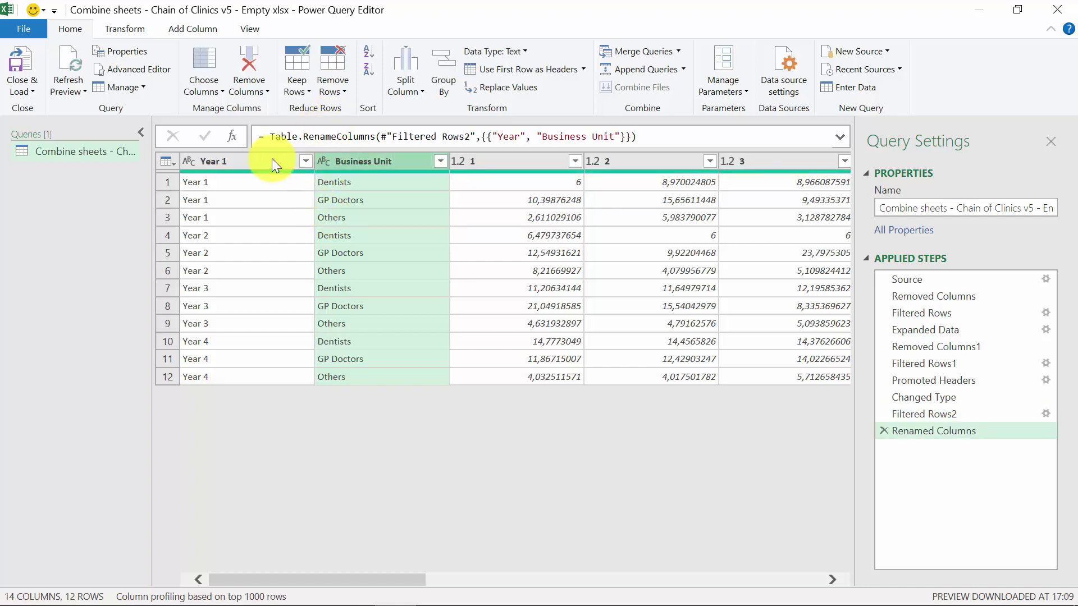
pyautogui.click(261, 161)
pyautogui.doubleClick(262, 162)
pyautogui.write('Year')
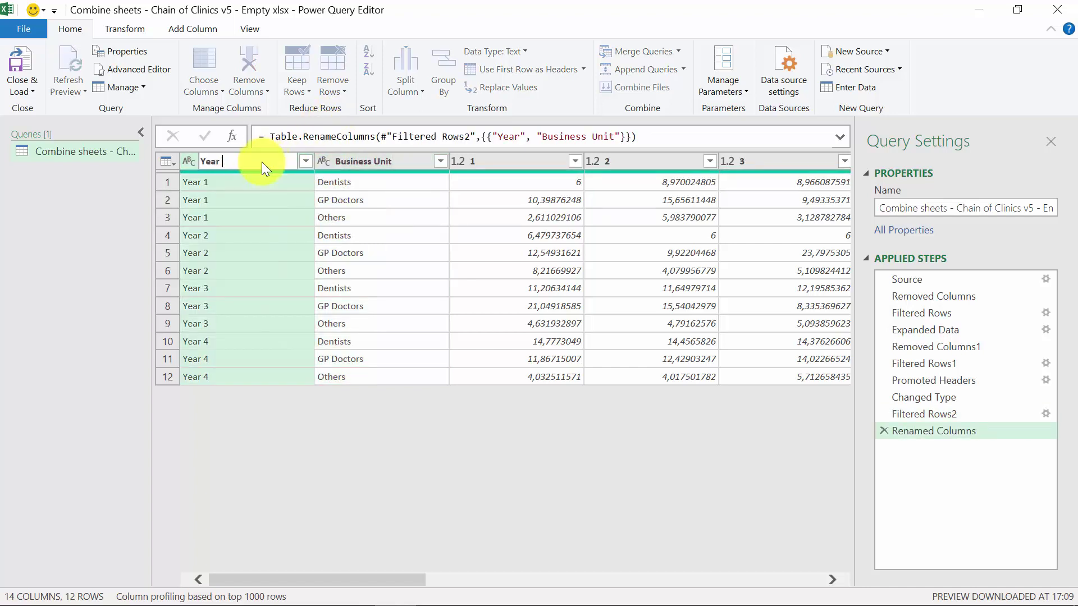
pyautogui.press('Return')
pyautogui.hscroll(8, 509, 204)
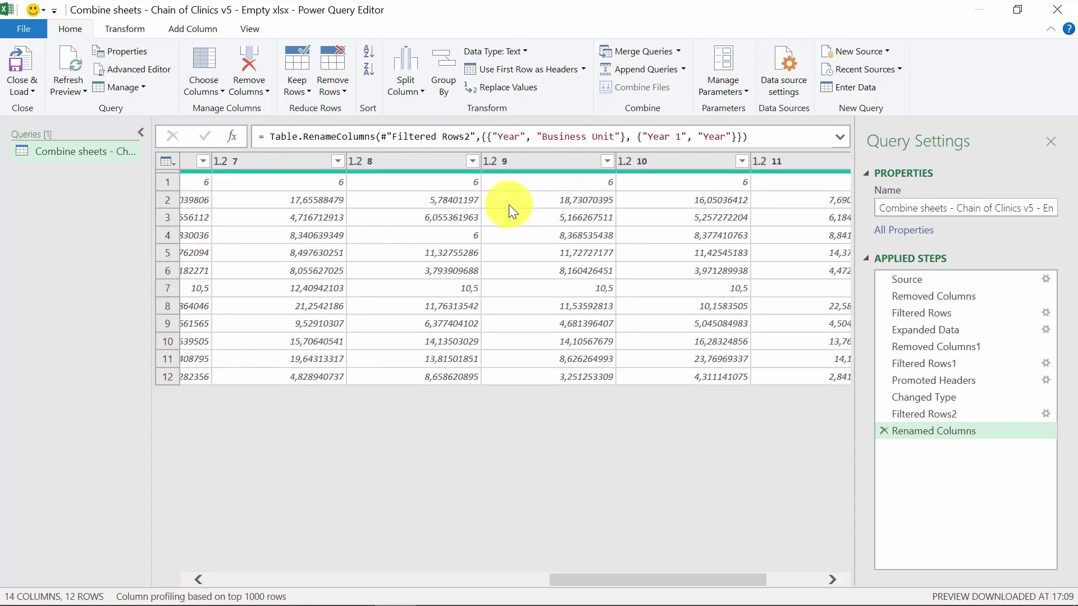
pyautogui.hscroll(-8, 509, 205)
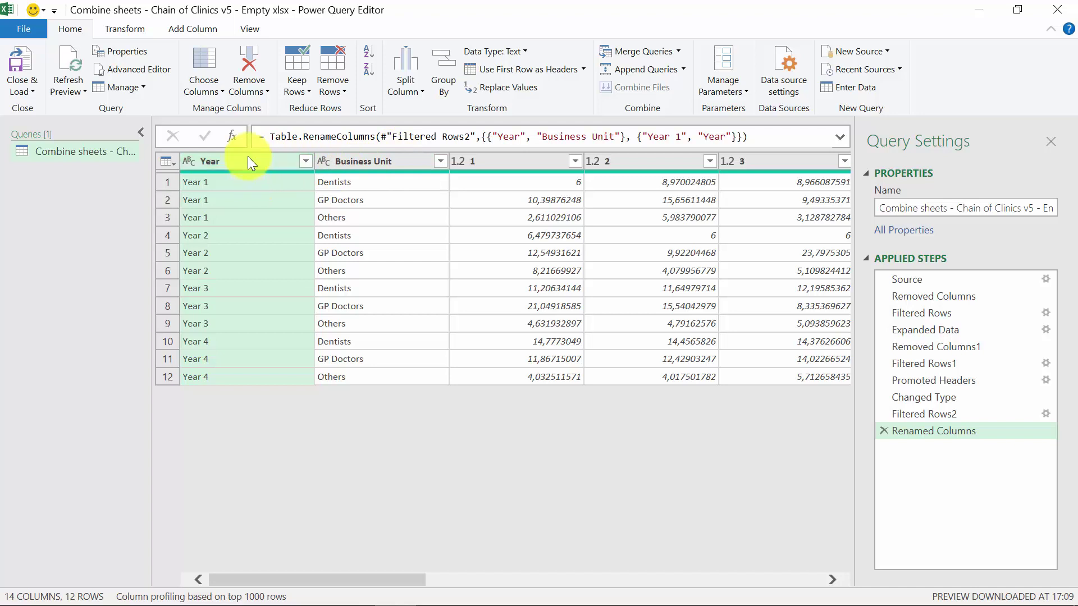
pyautogui.press('shift')
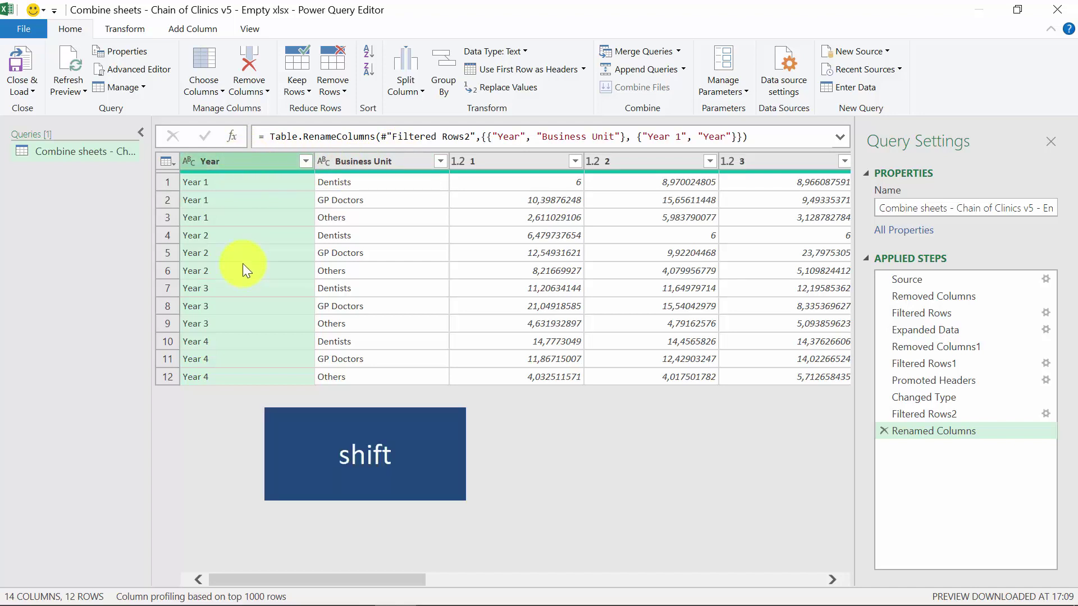
# - With Year and Business Unit selected, unpivot all other columns into Attribute and Value
pyautogui.keyDown('shift'); pyautogui.click(371, 162); pyautogui.keyUp('shift')
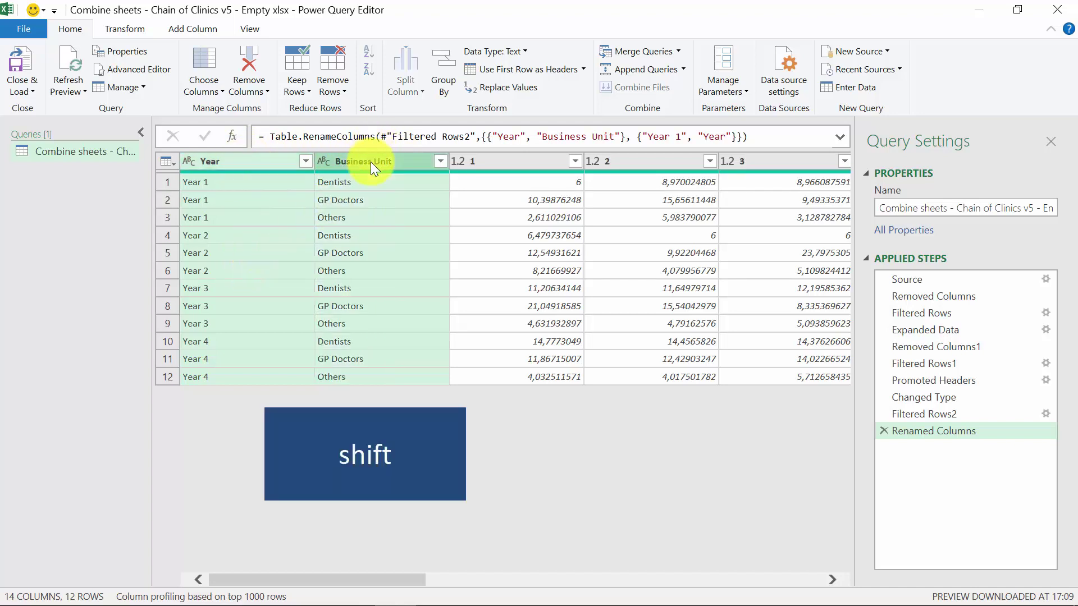
pyautogui.click(113, 26)
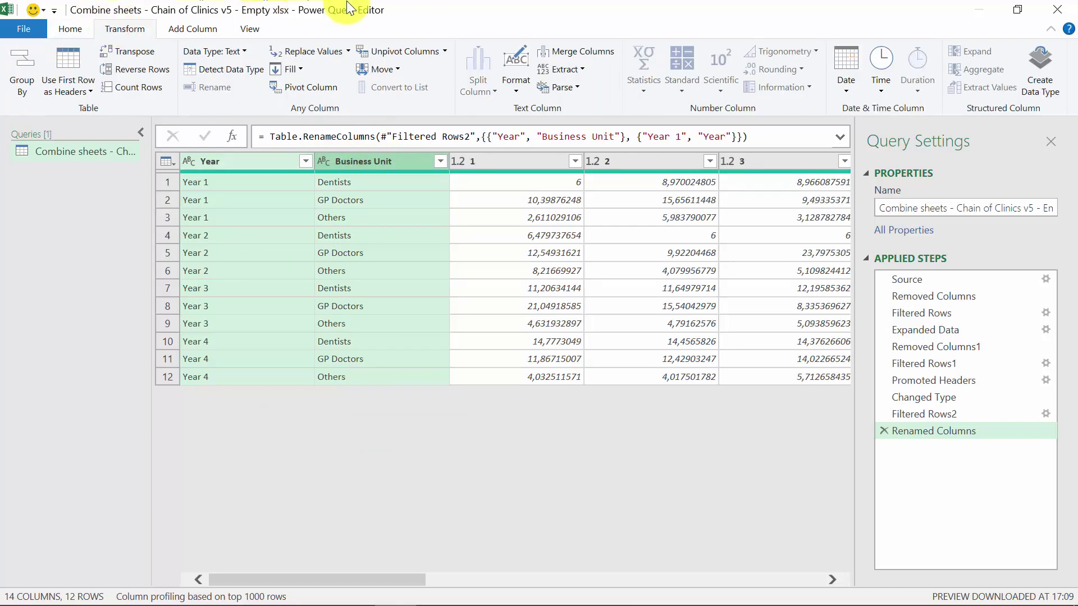
pyautogui.click(446, 51)
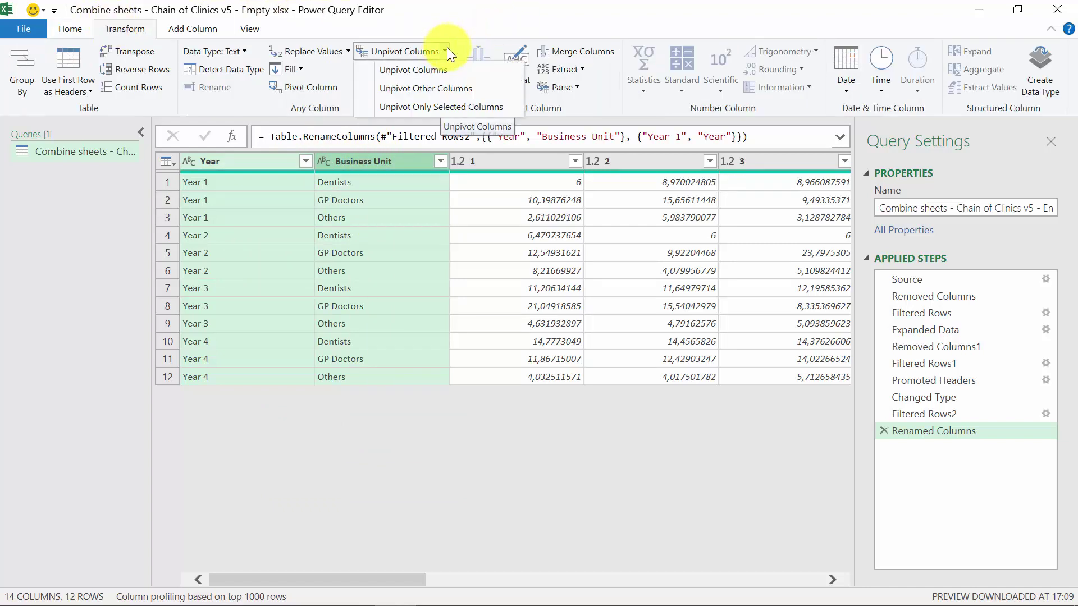
pyautogui.click(453, 91)
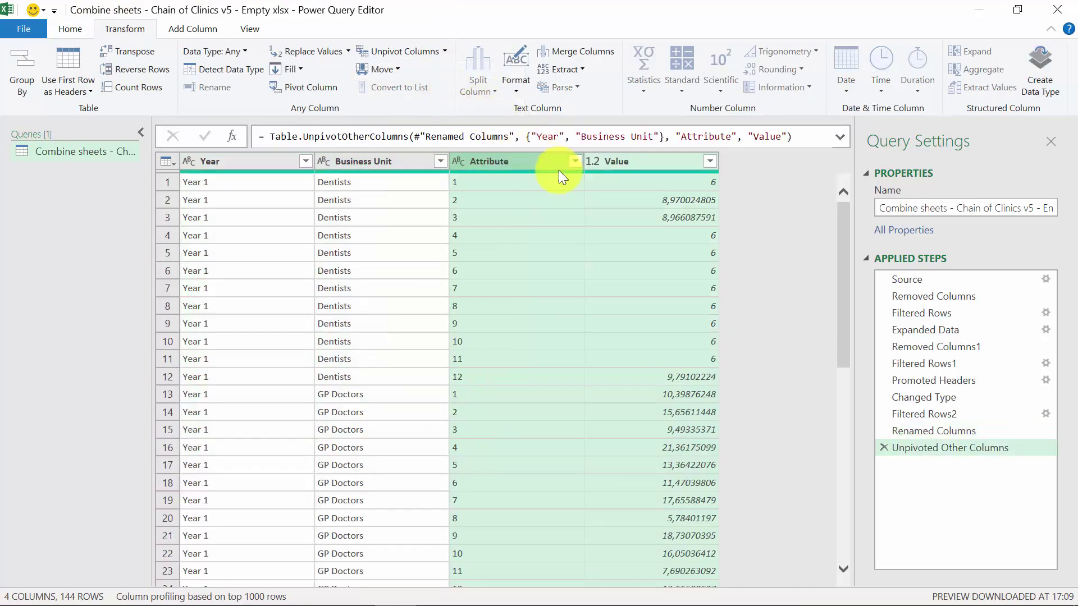
# - Rename the Attribute column to Month and set its type to Decimal Number
pyautogui.click(556, 168)
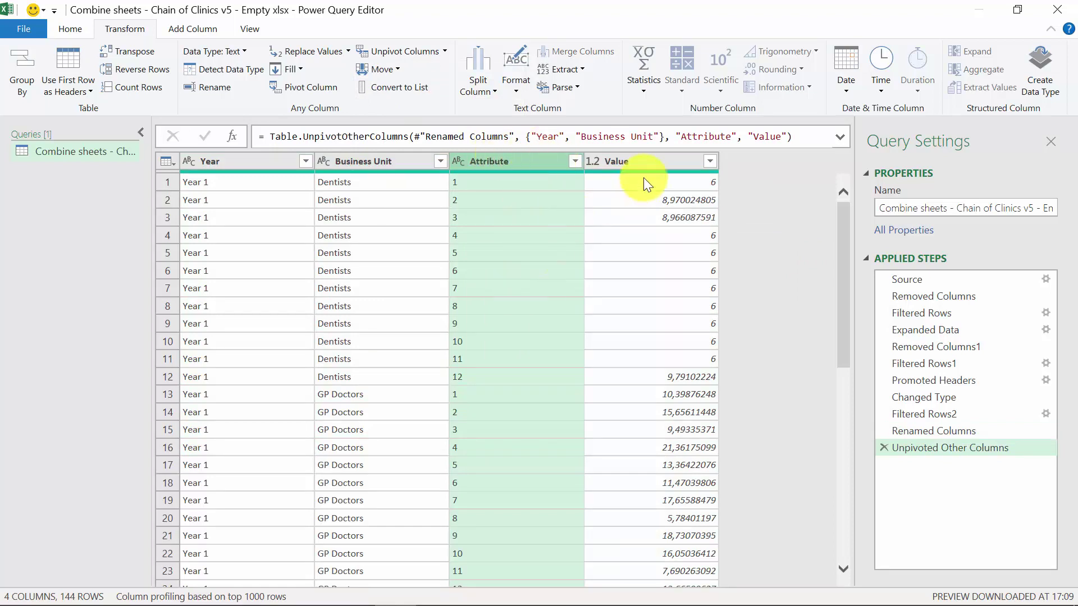
pyautogui.click(651, 164)
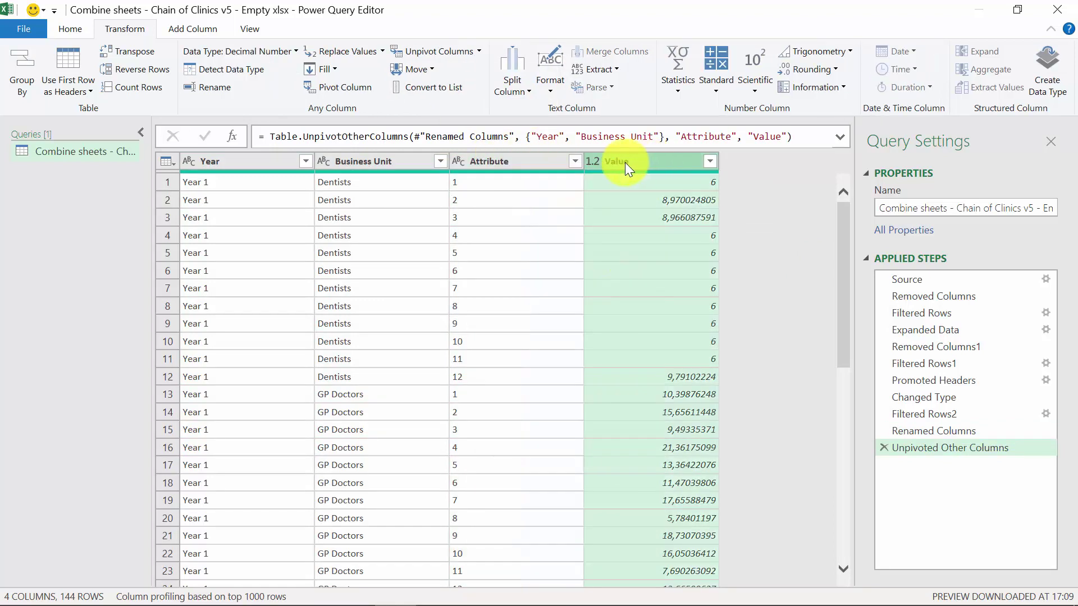
pyautogui.doubleClick(518, 163)
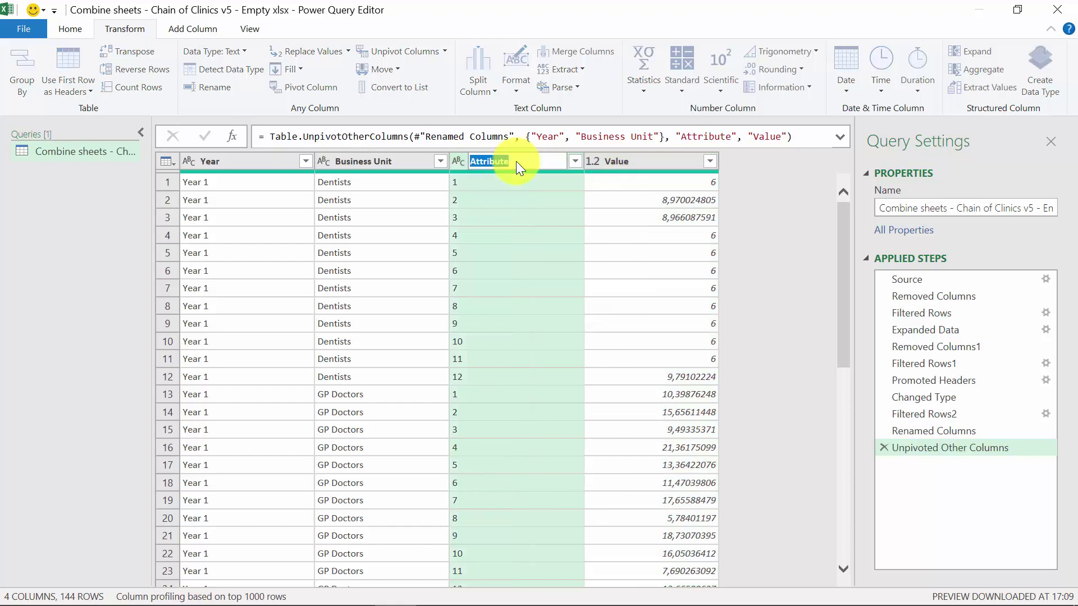
pyautogui.write('Month')
pyautogui.press('Return')
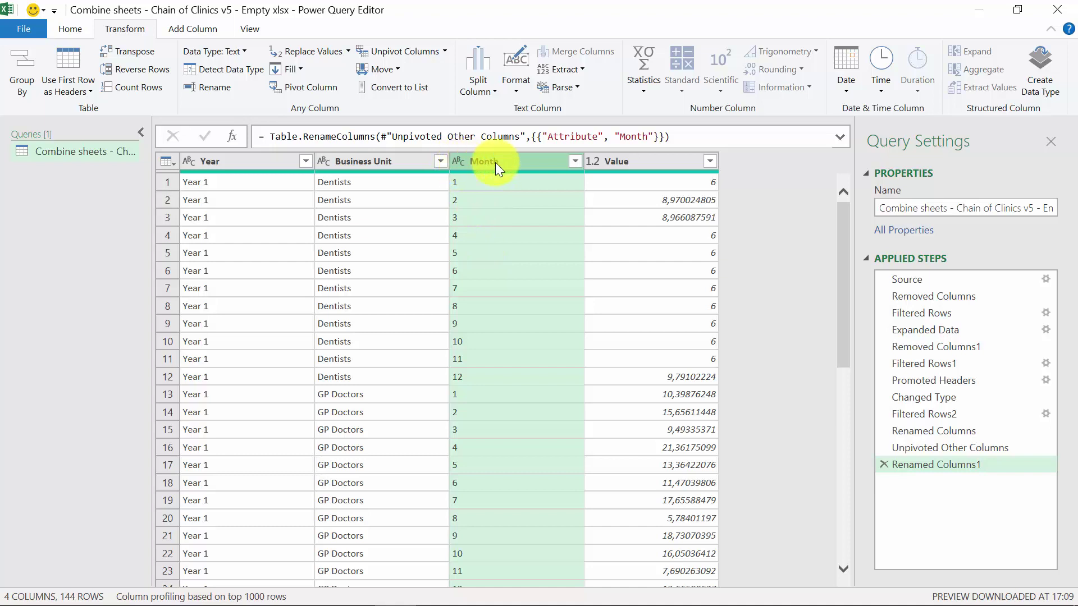
pyautogui.click(459, 163)
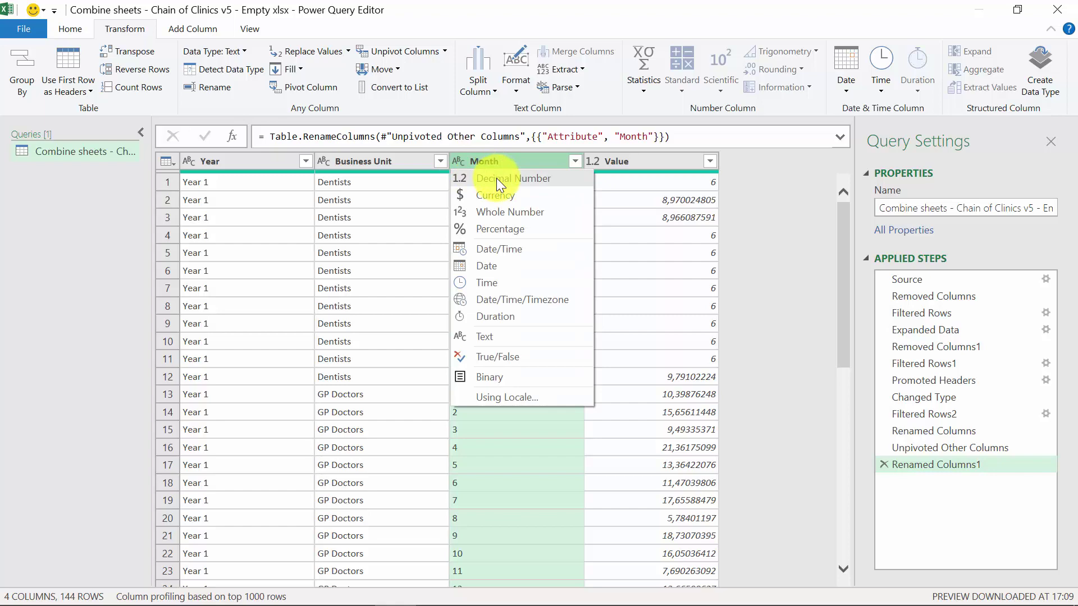
pyautogui.click(496, 177)
# - Close and load the query as a table on a new worksheet
pyautogui.click(330, 212)
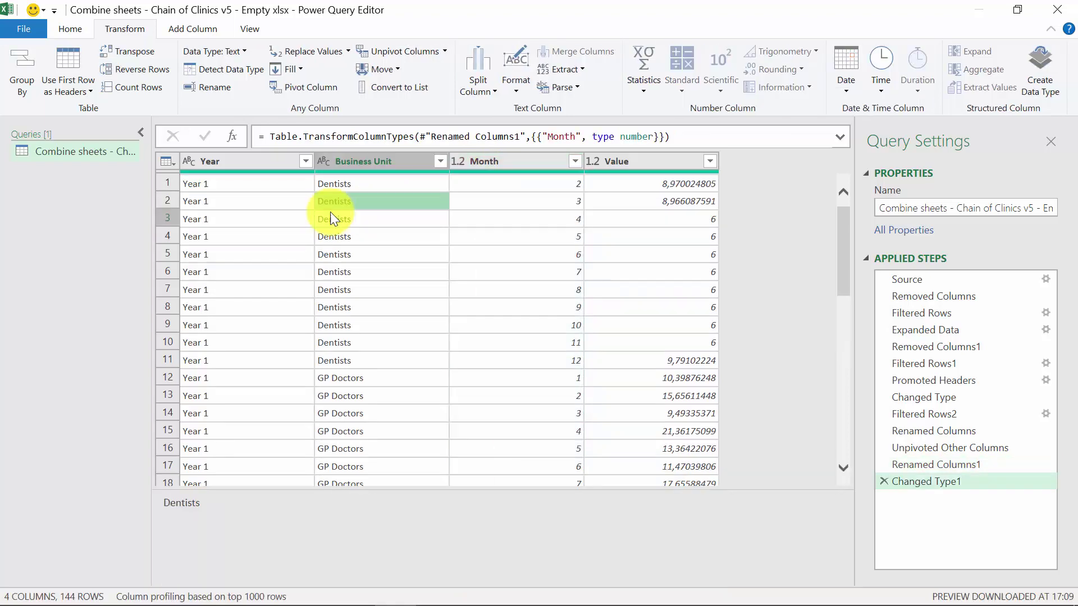
pyautogui.scroll(-13, 331, 212)
pyautogui.click(19, 30)
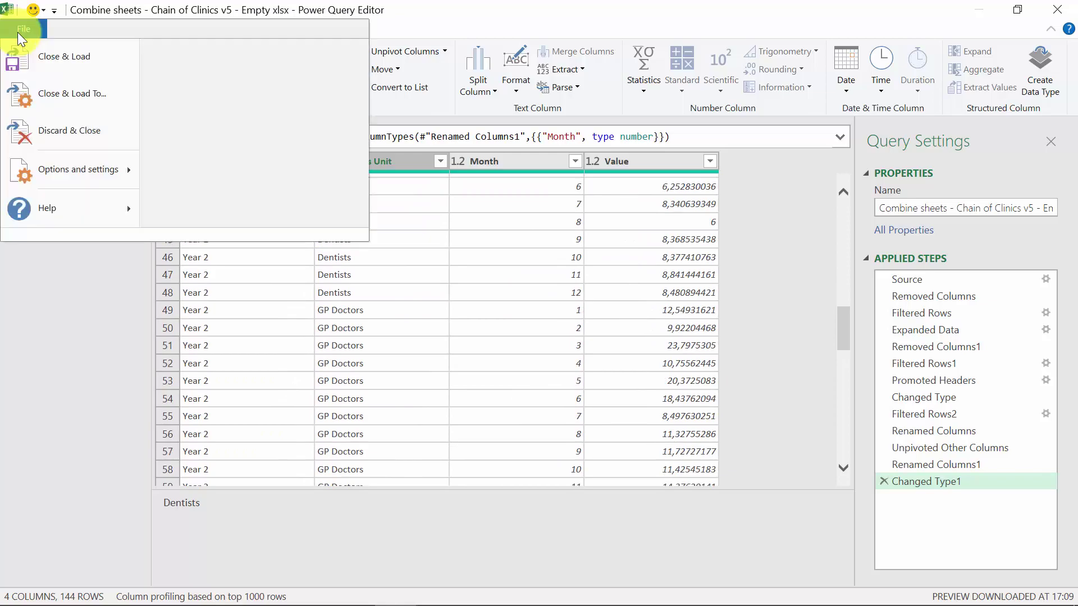
pyautogui.click(90, 102)
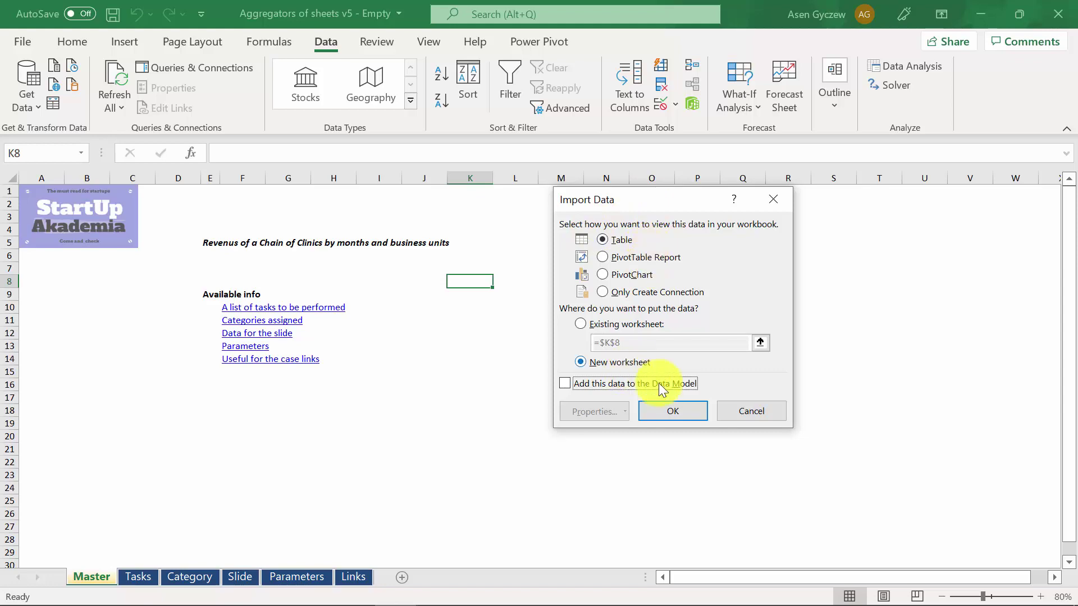
pyautogui.click(673, 411)
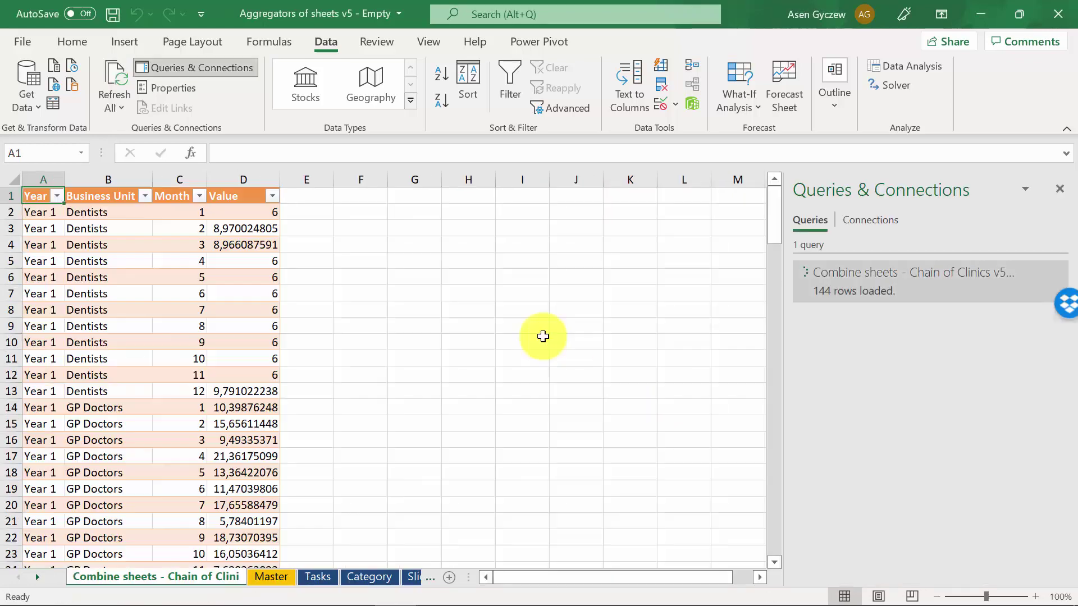
# - Add a Year slicer beside the table, test Year 1 and Year 2, then clear the filter
pyautogui.click(258, 102)
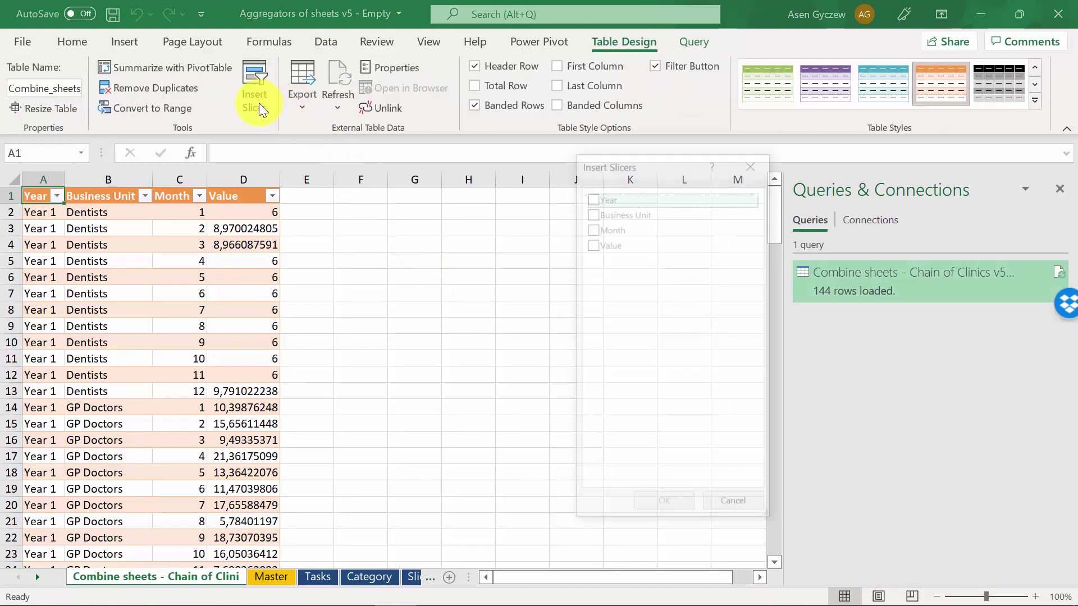
pyautogui.click(596, 197)
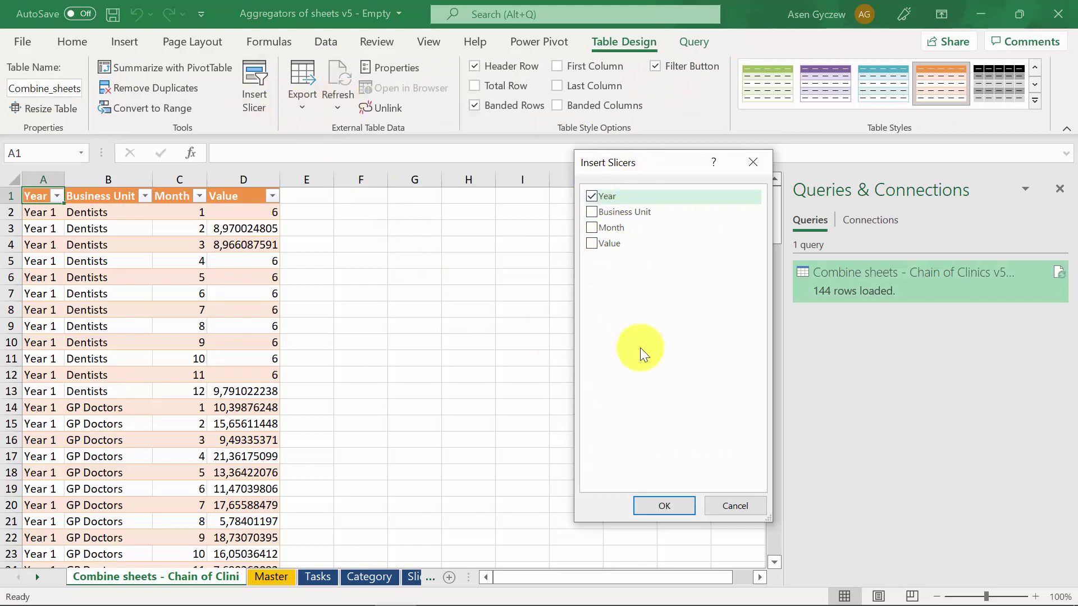
pyautogui.click(657, 505)
pyautogui.moveTo(377, 275); pyautogui.dragTo(356, 212)
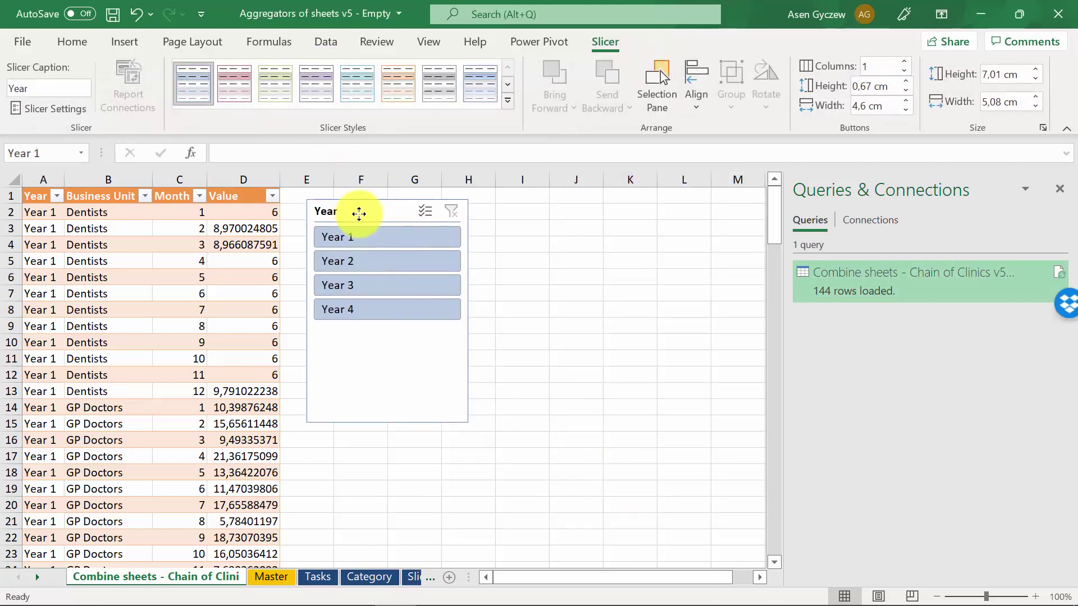
pyautogui.click(379, 246)
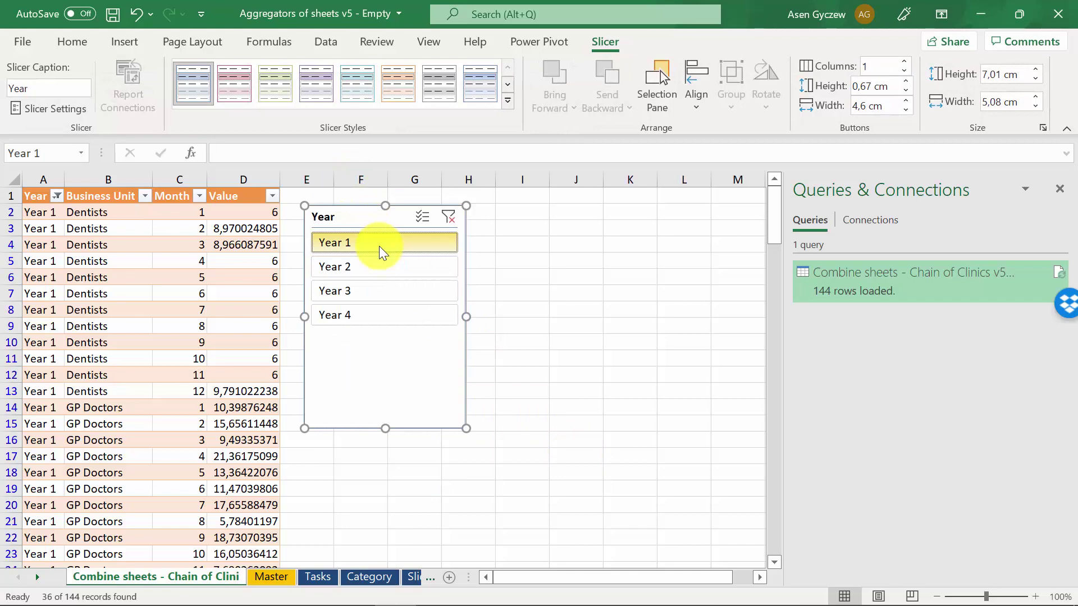
pyautogui.click(387, 266)
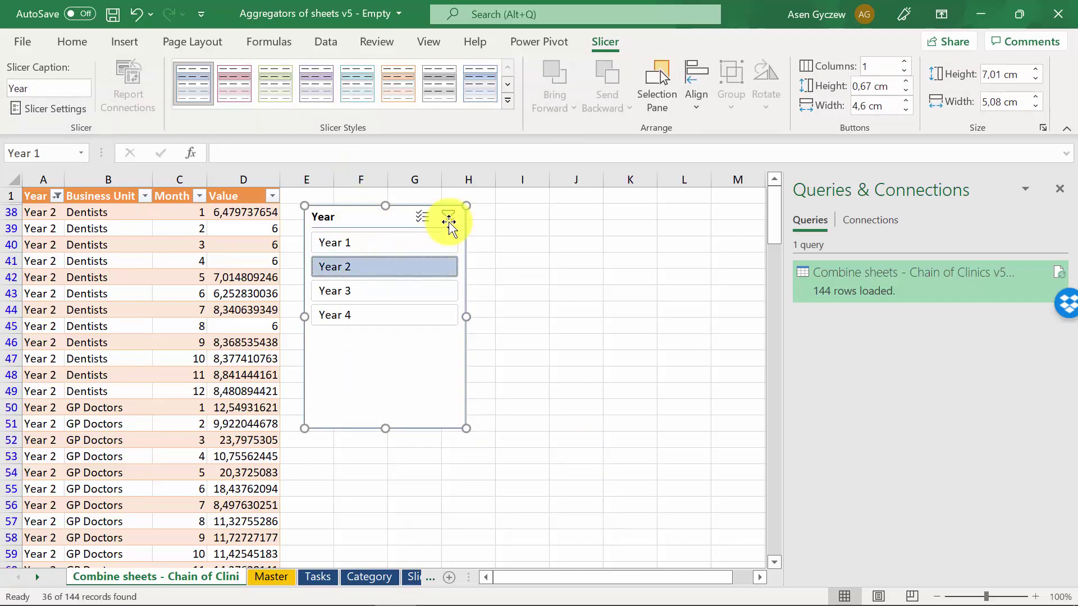
pyautogui.click(448, 220)
pyautogui.click(503, 214)
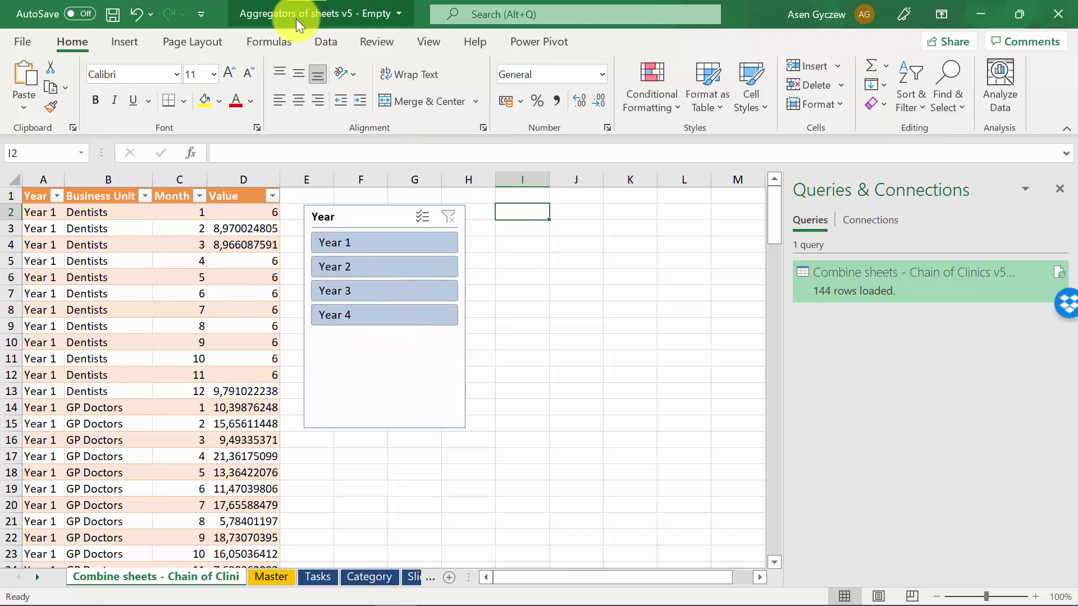
# - From File Explorer, open the 'Combine sheets - Chain of Clinics v5 - Empty' workbook
pyautogui.click(224, 292)
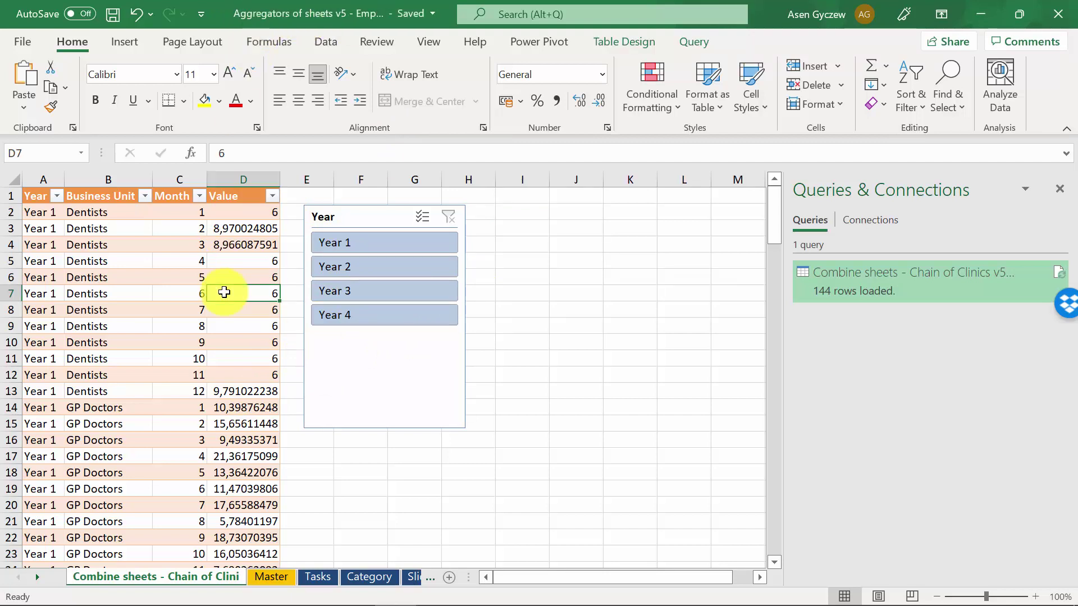
pyautogui.hotkey('alt', 'Tab')
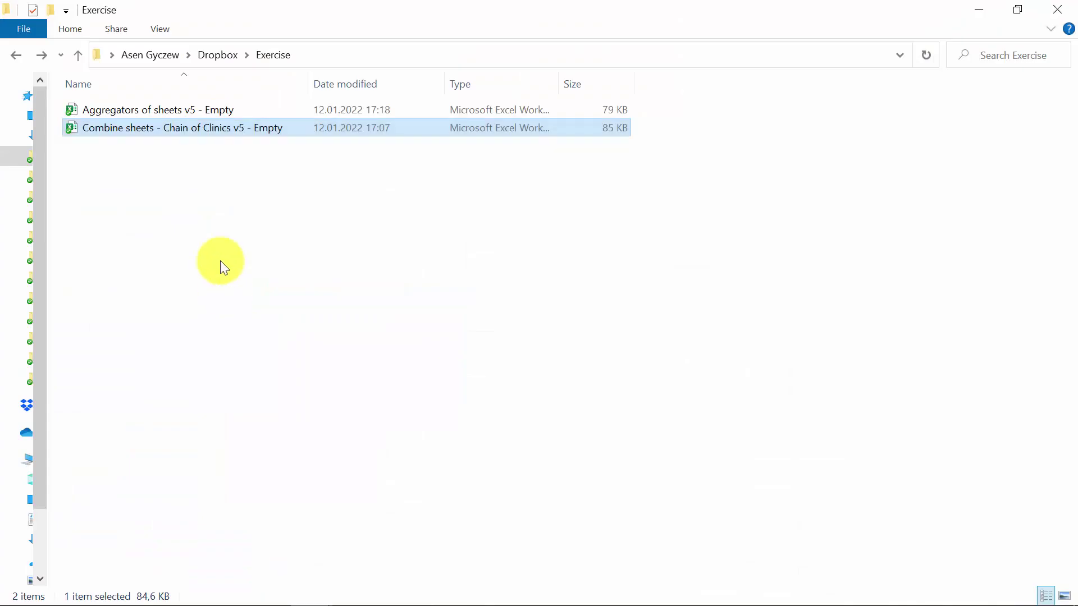
pyautogui.hotkey('alt', 'Tab')
pyautogui.click(249, 261)
pyautogui.hotkey('ctrl', 'Tab')
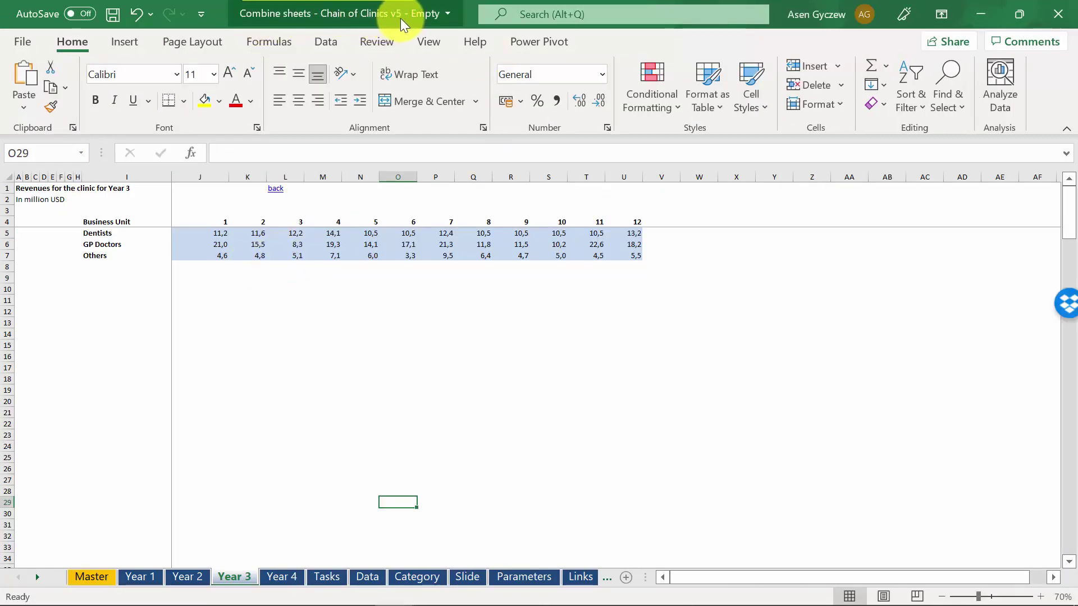
# - Make a copy of the Year 4 sheet and place it right after Year 4
pyautogui.rightClick(290, 584)
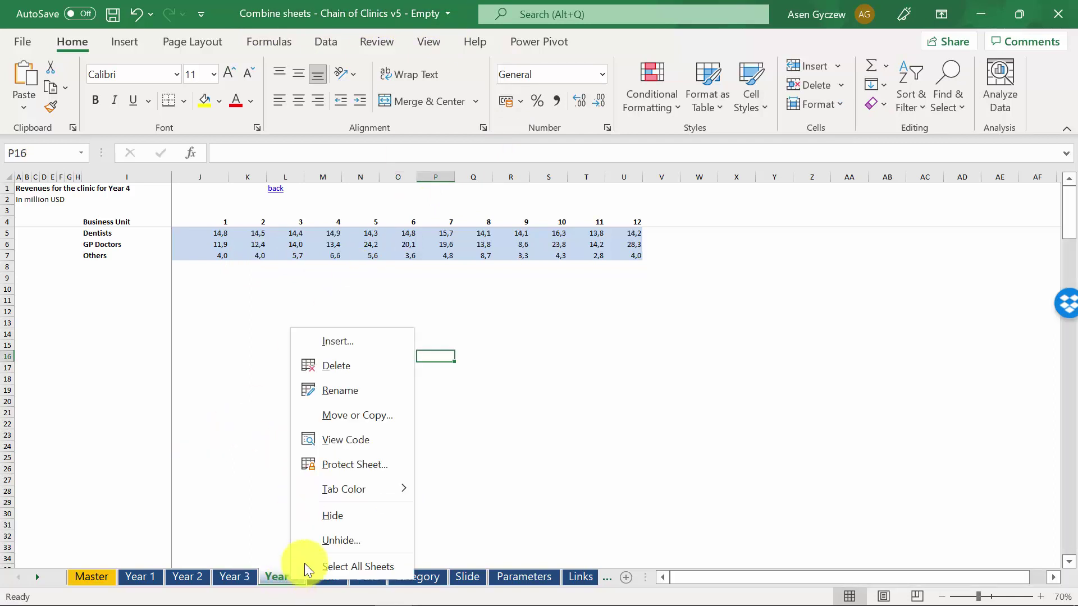
pyautogui.click(352, 414)
pyautogui.click(262, 500)
pyautogui.click(353, 531)
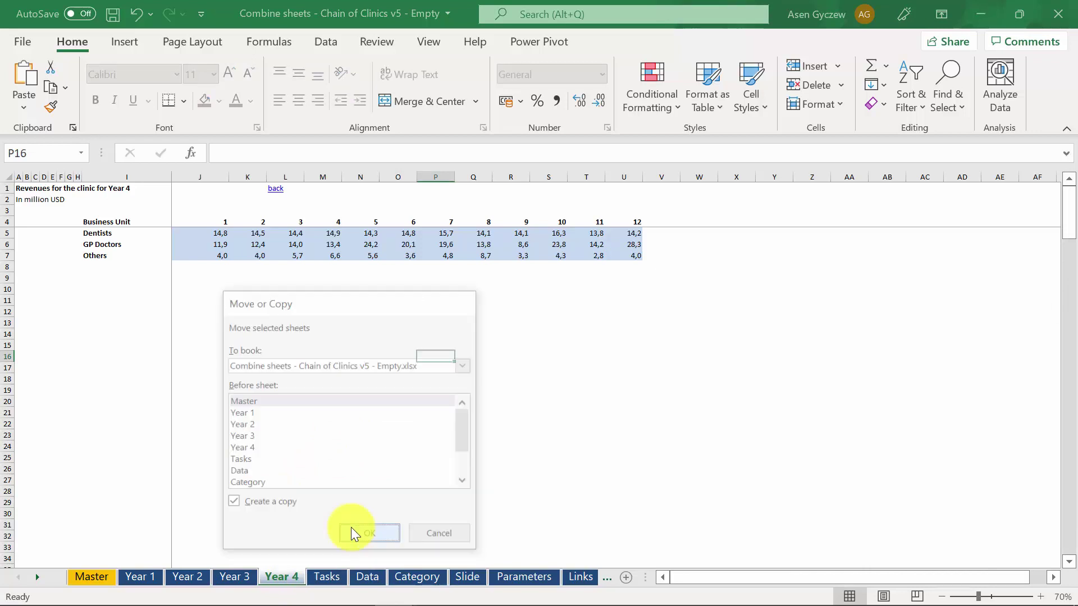
pyautogui.moveTo(98, 577); pyautogui.dragTo(300, 574)
# - Rename the copied sheet to Year 5 and save the source workbook
pyautogui.click(337, 574)
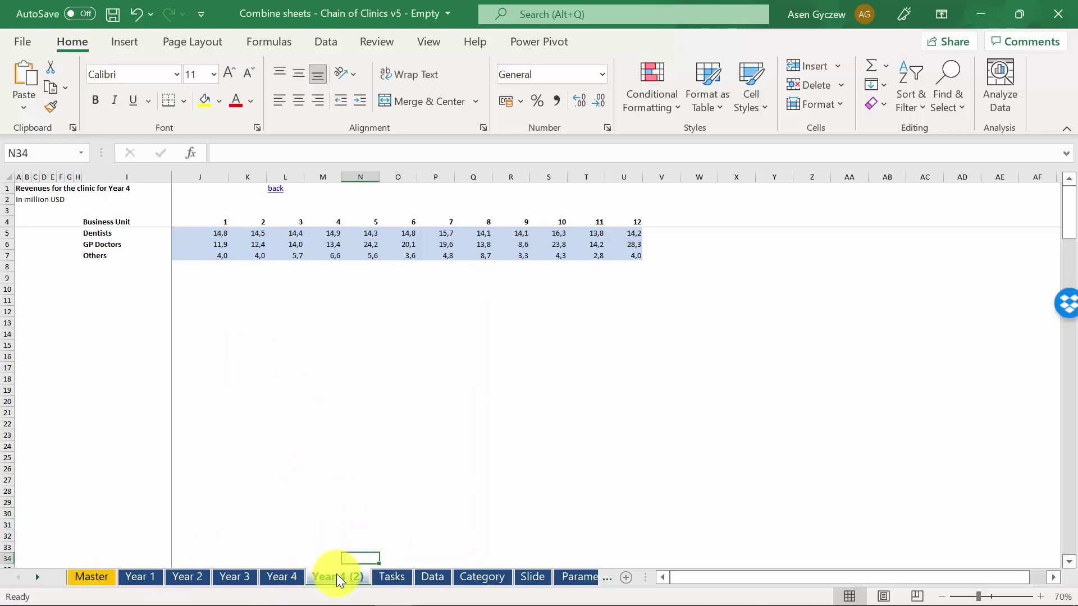
pyautogui.rightClick(336, 574)
pyautogui.click(457, 376)
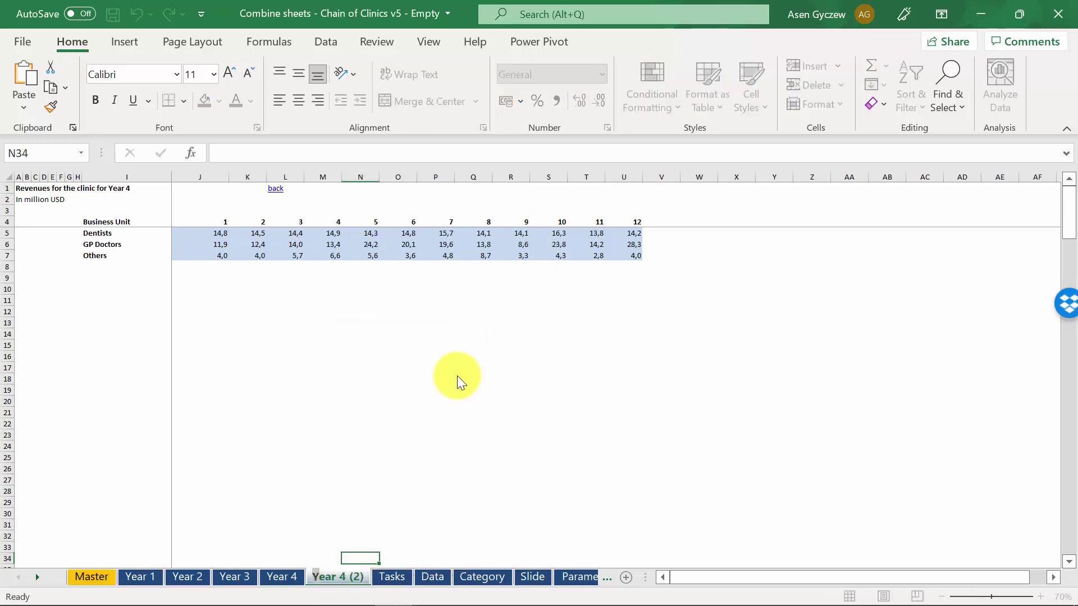
pyautogui.write('Year 5')
pyautogui.press('Return')
pyautogui.hotkey('ctrl', 's')
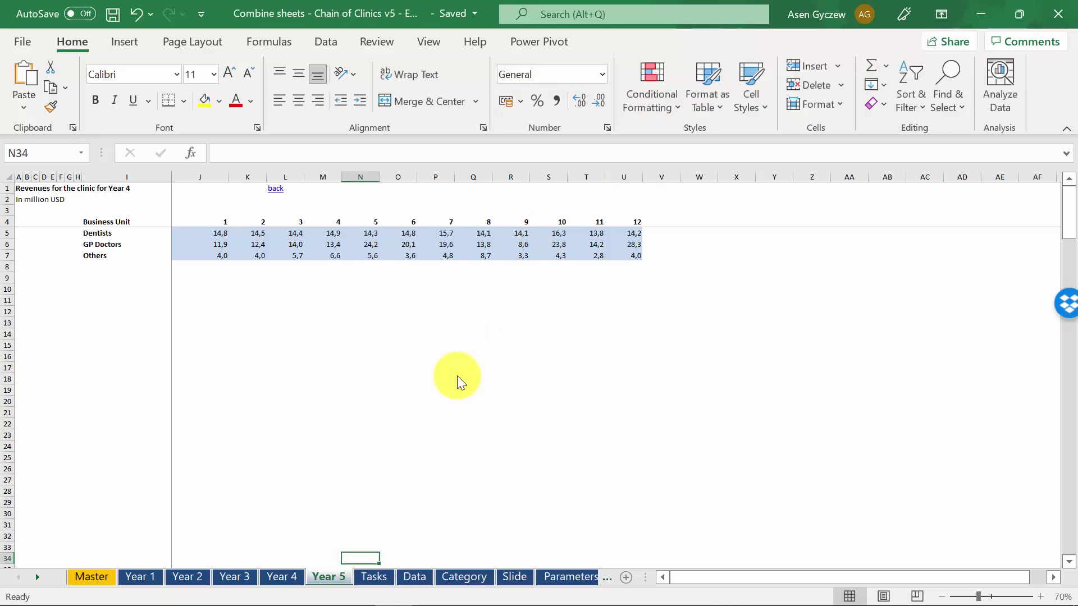
pyautogui.hotkey('alt', 'Tab')
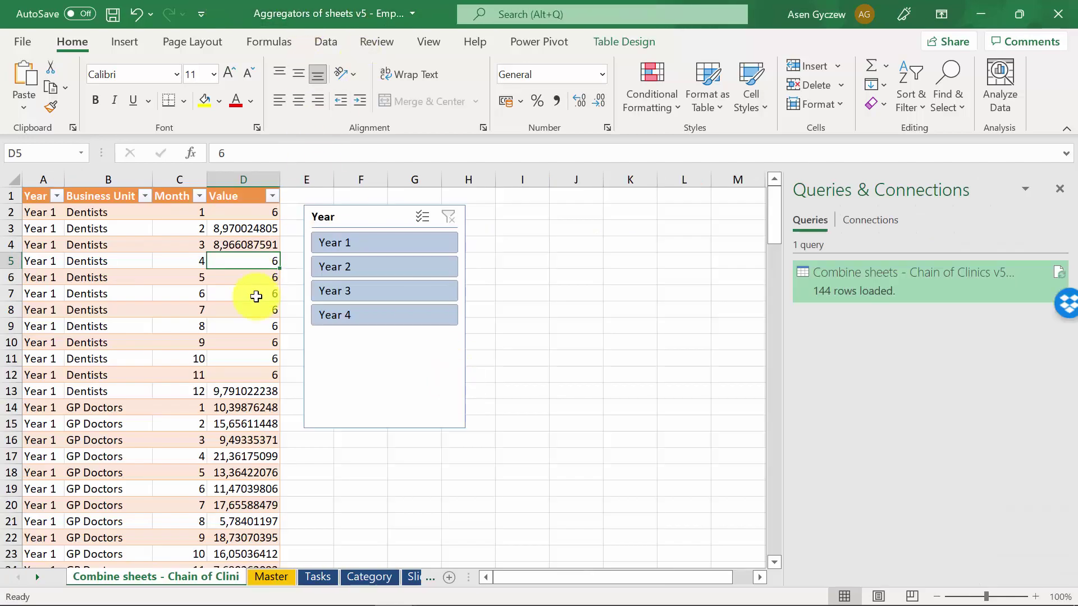
# - Refresh the loaded table to 180 rows, check Year 5 in the slicer, then clear the filter
pyautogui.click(223, 320)
pyautogui.click(175, 303)
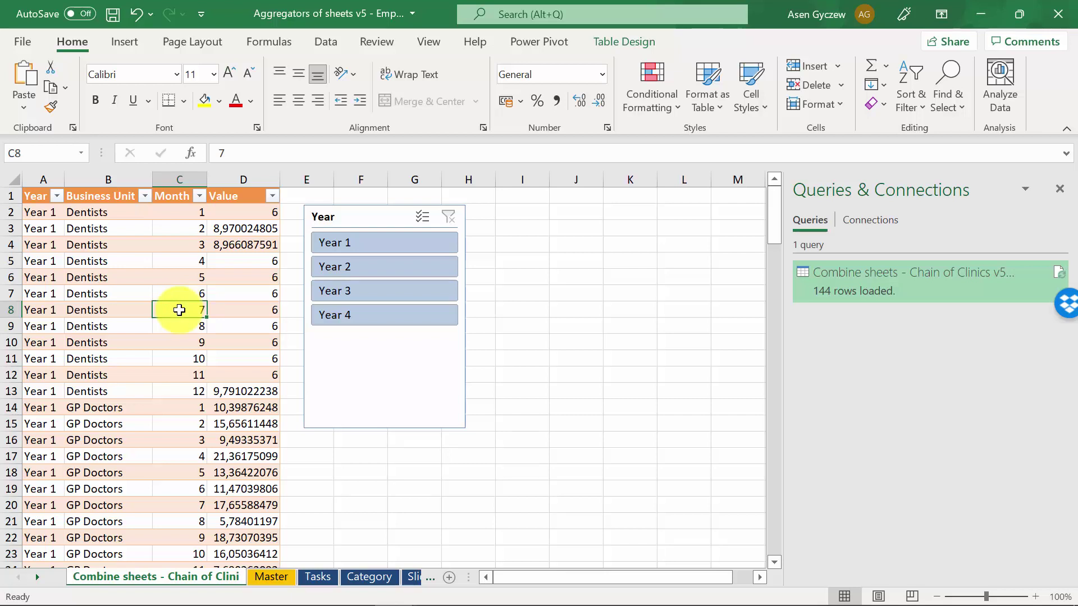
pyautogui.rightClick(179, 304)
pyautogui.click(271, 252)
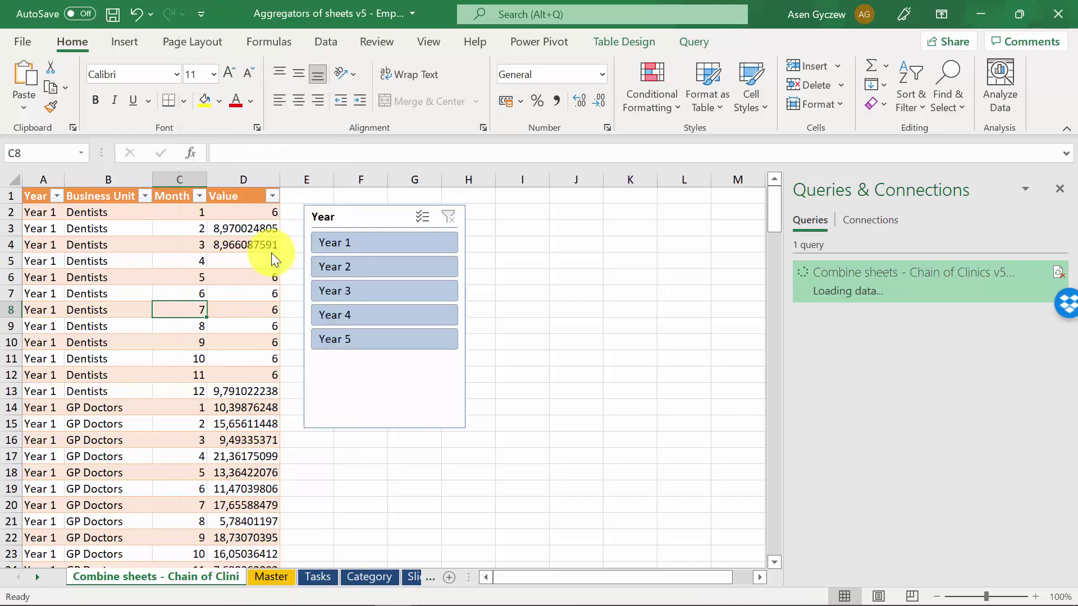
pyautogui.click(372, 343)
pyautogui.hotkey('alt', 'c')
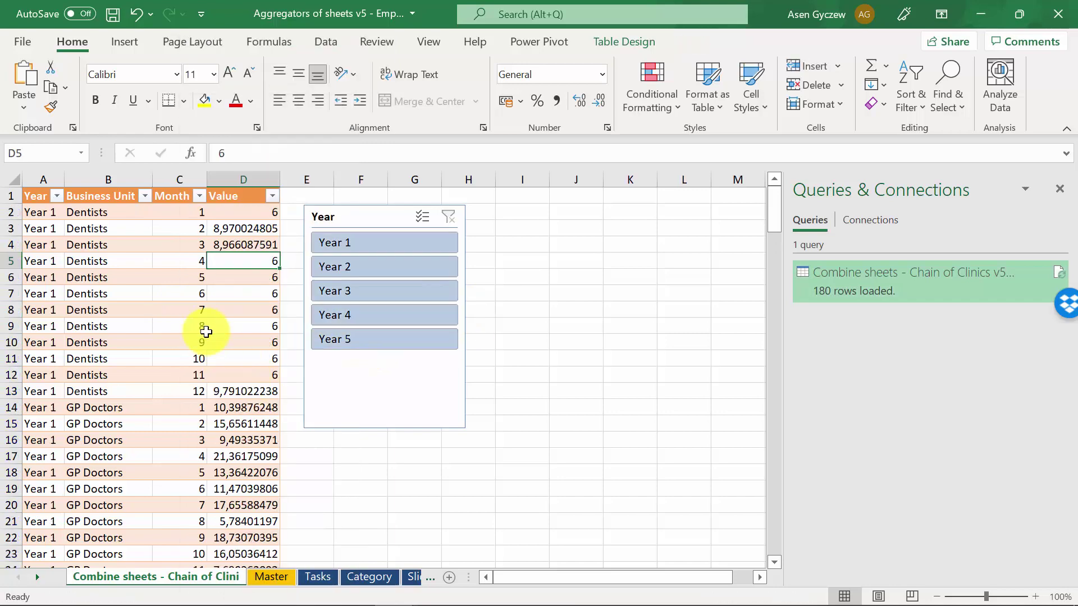
pyautogui.click(206, 332)
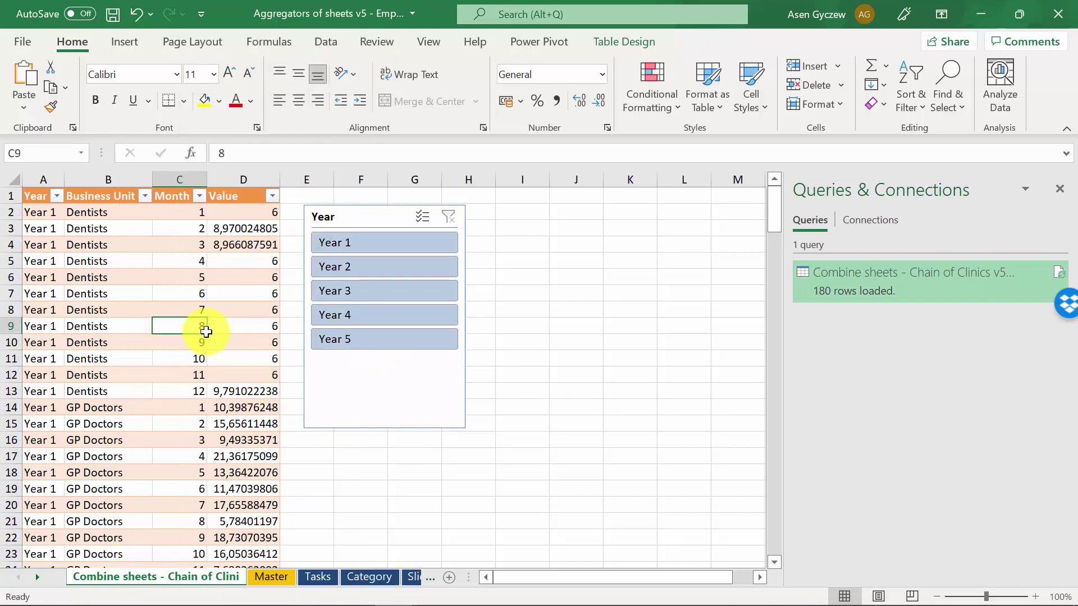